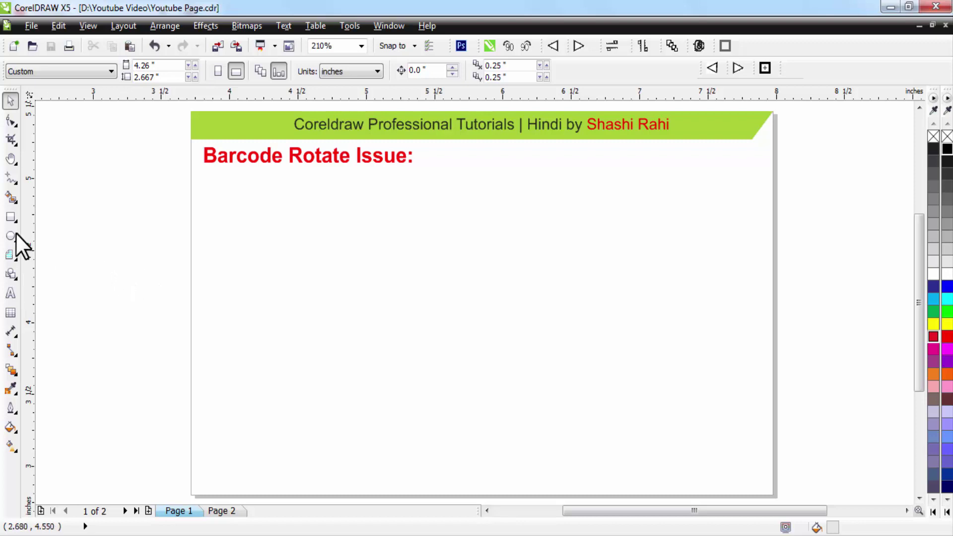
- Draw a square and, to its right, a circle on the page
{"action": "left_click", "coordinate": [11, 217]}
{"action": "left_click_drag", "start_coordinate": [239, 196], "coordinate": [345, 298]}
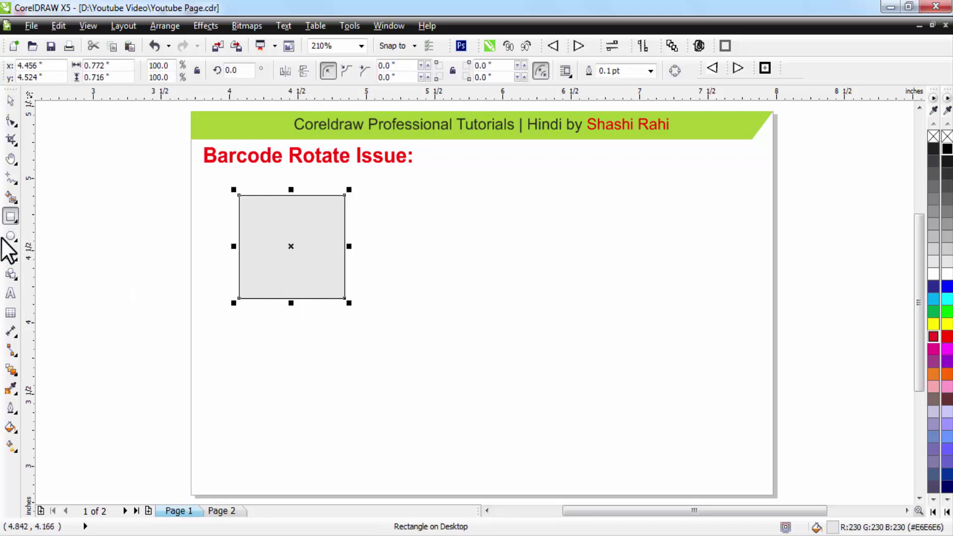
{"action": "left_click", "coordinate": [10, 236]}
{"action": "left_click_drag", "start_coordinate": [391, 217], "coordinate": [469, 298]}
- Enlarge the grey square slightly and rotate it to about 61.5 degrees
{"action": "left_click", "coordinate": [10, 101]}
{"action": "left_click", "coordinate": [89, 229]}
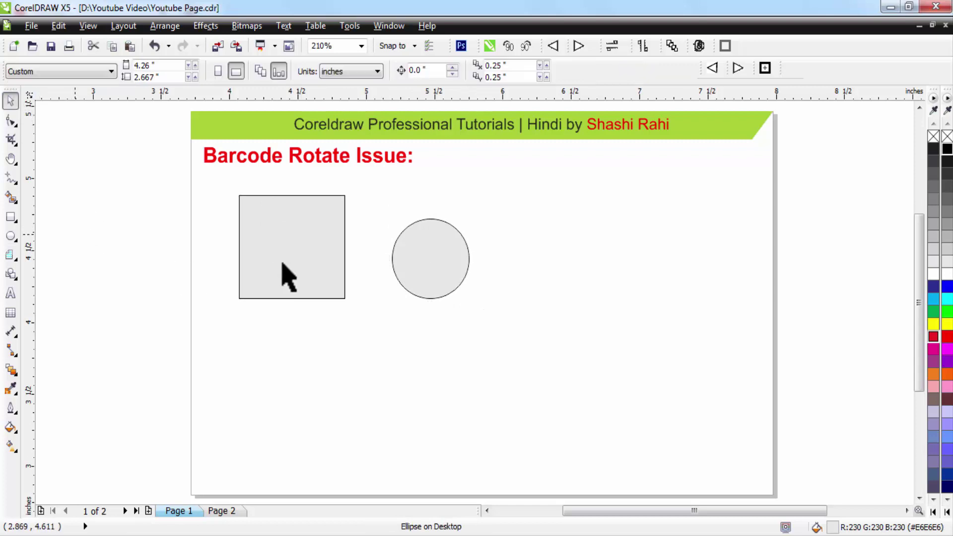
{"action": "left_click", "coordinate": [285, 279]}
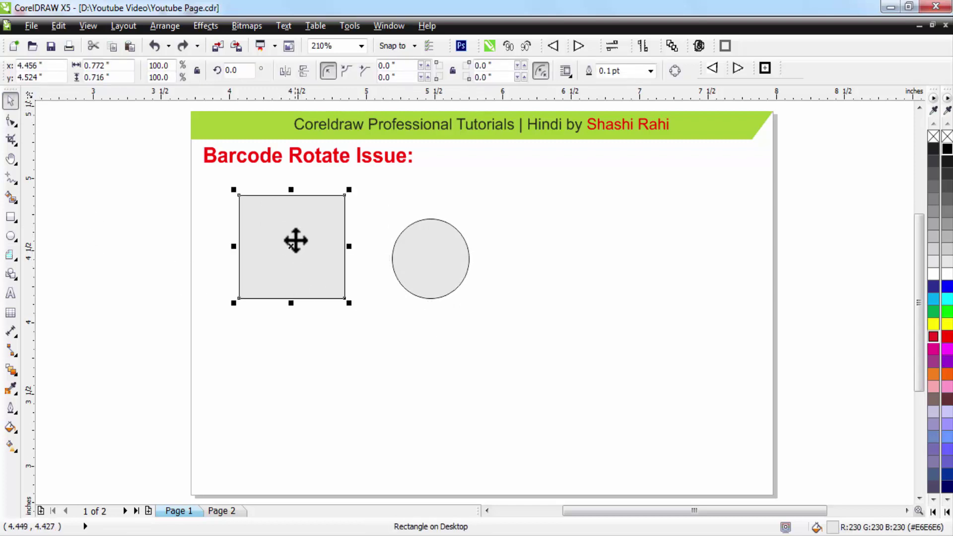
{"action": "left_click_drag", "start_coordinate": [349, 303], "coordinate": [376, 264]}
{"action": "left_click", "coordinate": [306, 255]}
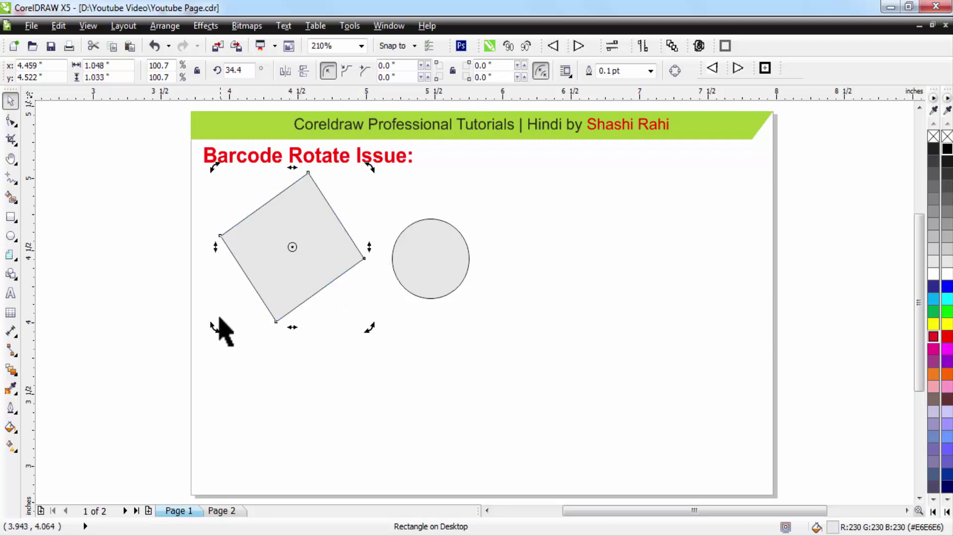
{"action": "left_click_drag", "start_coordinate": [215, 328], "coordinate": [265, 348]}
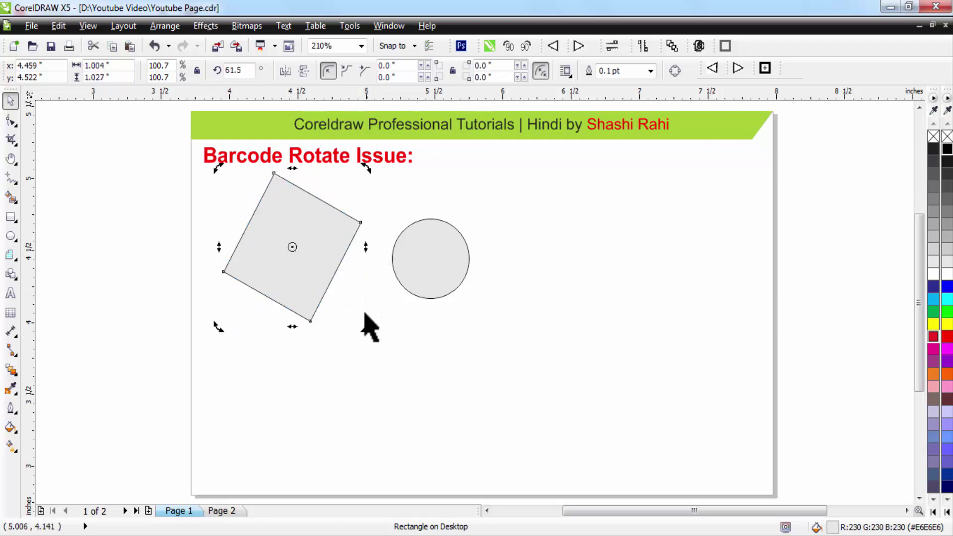
- Rotate the circle to 304.7 degrees
{"action": "left_click", "coordinate": [436, 277]}
{"action": "left_click", "coordinate": [440, 276]}
{"action": "left_click_drag", "start_coordinate": [469, 309], "coordinate": [423, 314]}
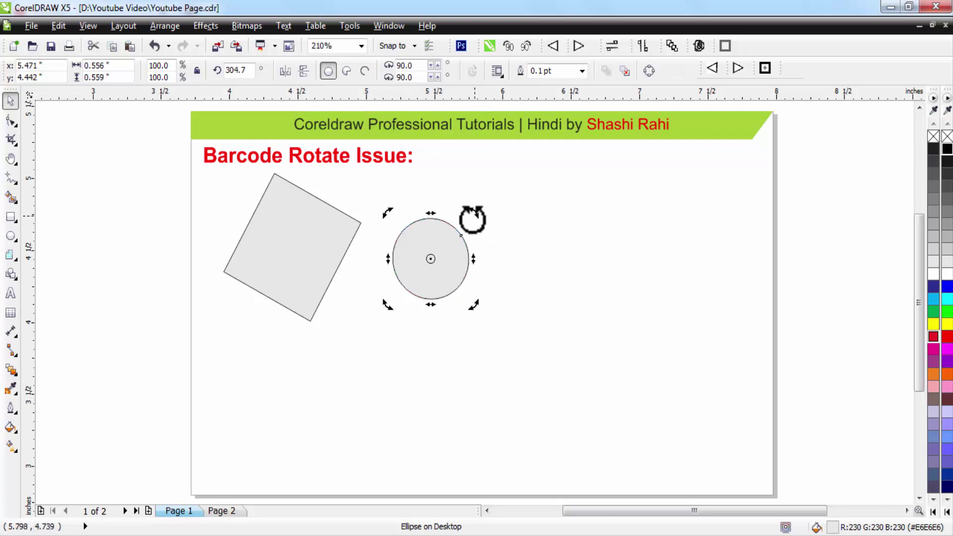
{"action": "left_click", "coordinate": [109, 189]}
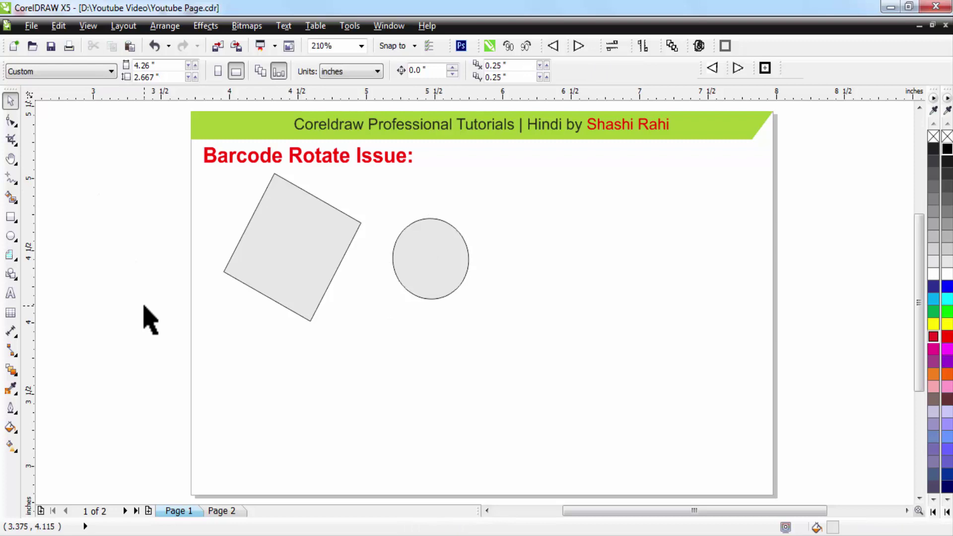
{"action": "left_click_drag", "start_coordinate": [123, 162], "coordinate": [539, 377]}
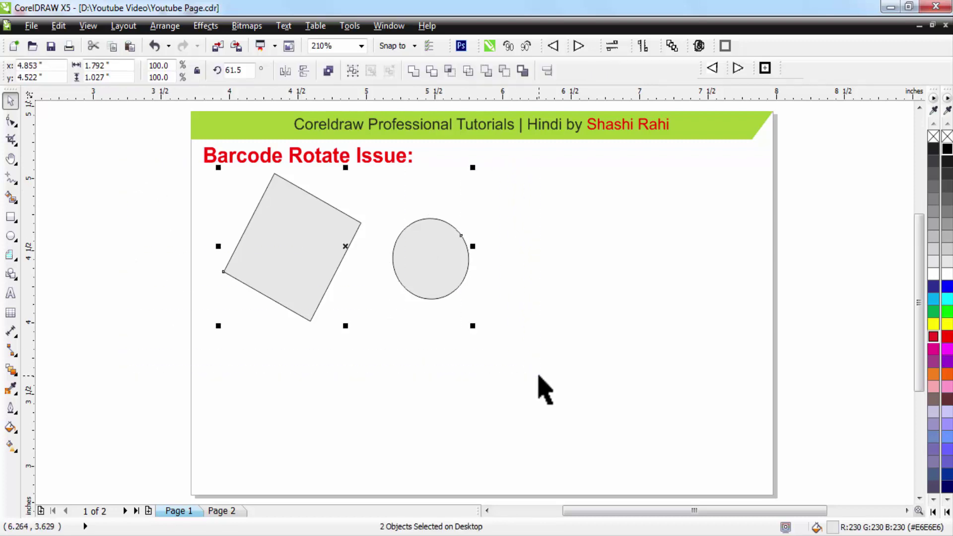
{"action": "key", "text": "Delete"}
{"action": "left_click", "coordinate": [60, 22]}
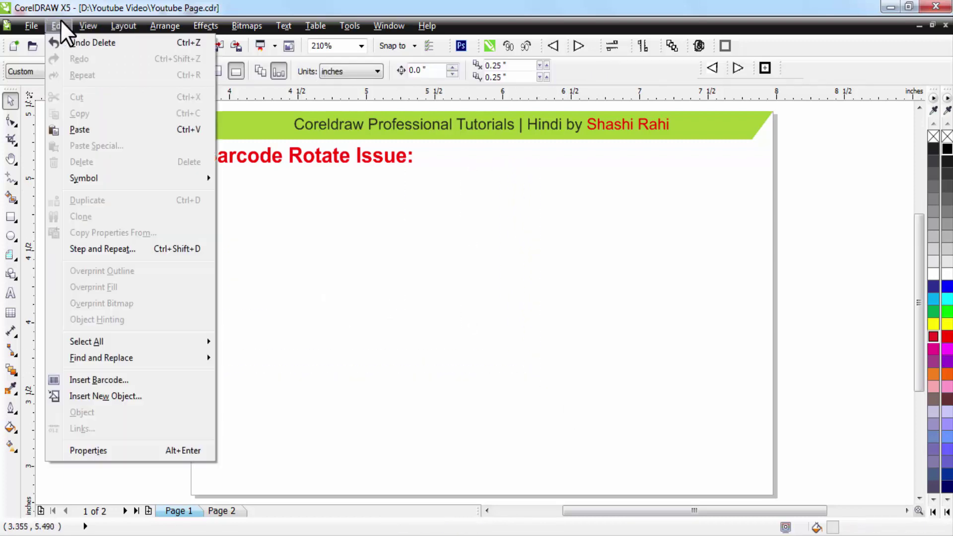
{"action": "left_click", "coordinate": [100, 377]}
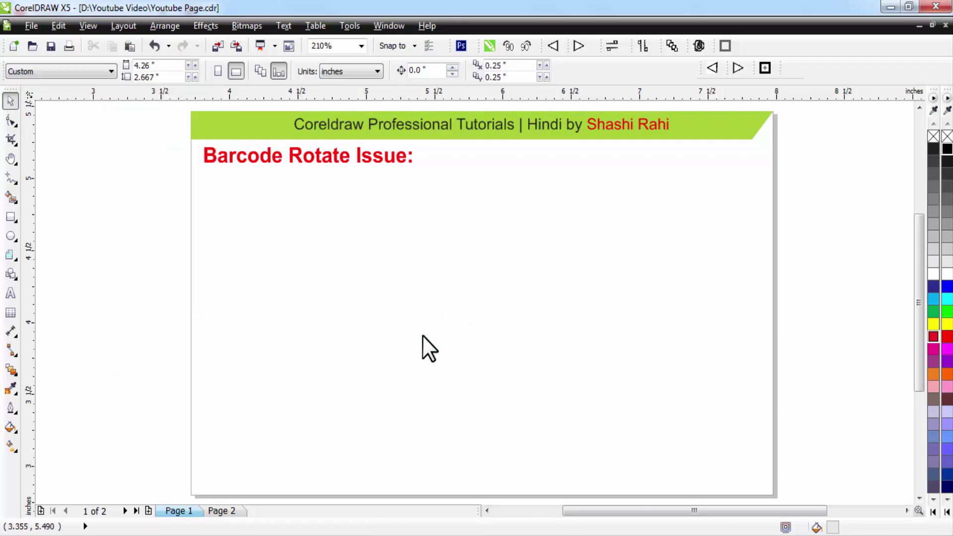
{"action": "left_click_drag", "start_coordinate": [501, 120], "coordinate": [489, 159]}
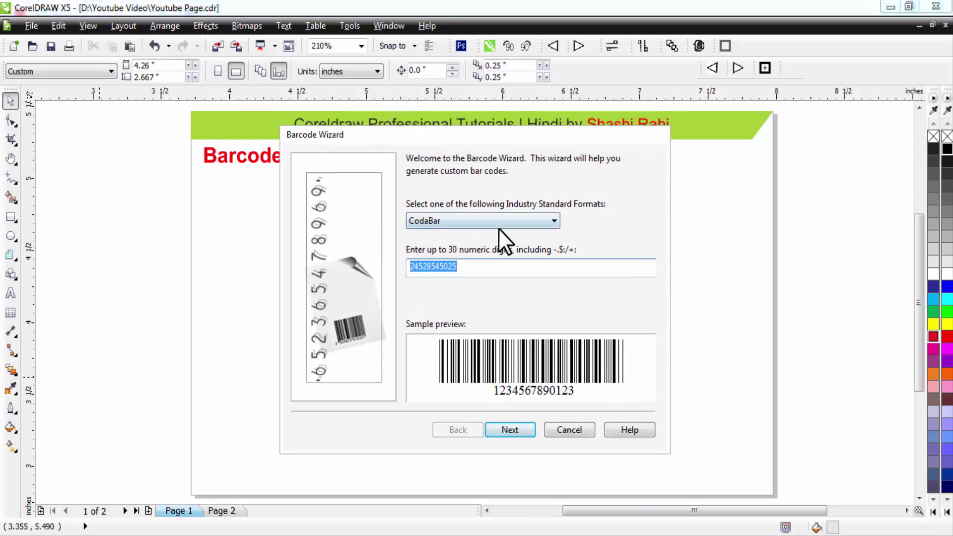
{"action": "left_click", "coordinate": [475, 269]}
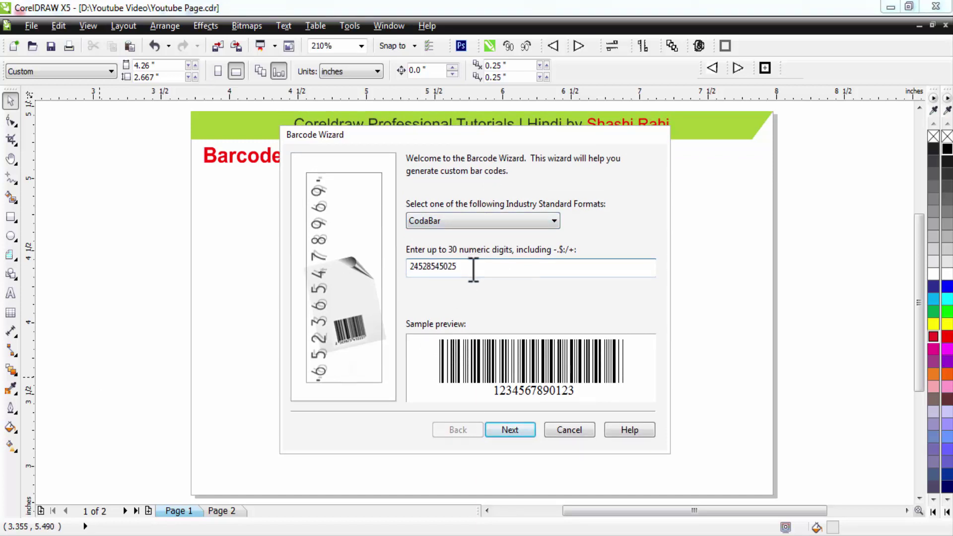
{"action": "left_click", "coordinate": [509, 430]}
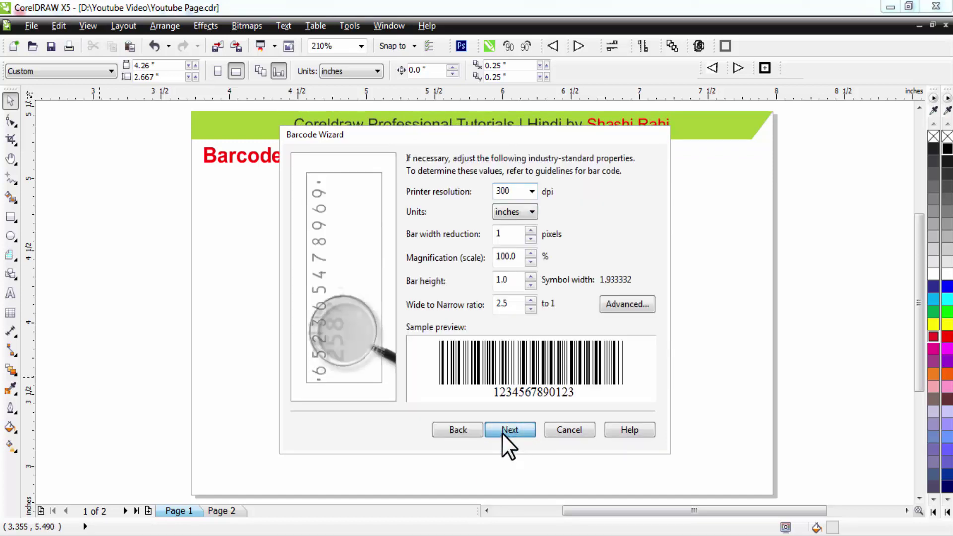
{"action": "left_click", "coordinate": [508, 430]}
{"action": "left_click", "coordinate": [136, 298]}
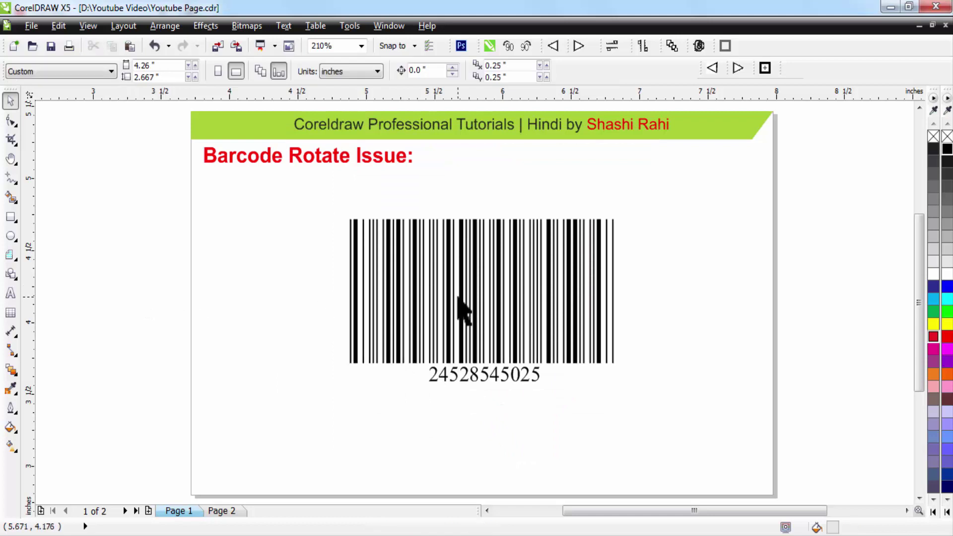
{"action": "left_click", "coordinate": [452, 285]}
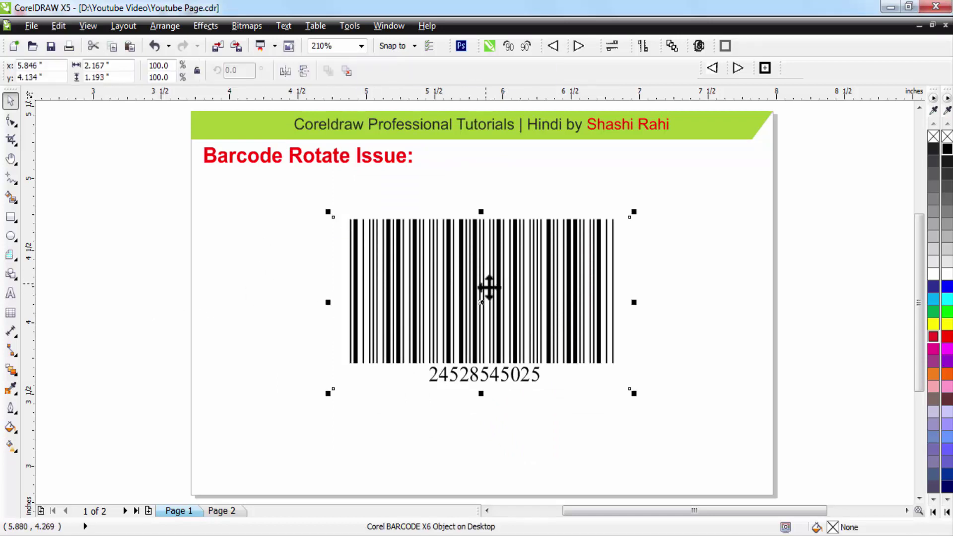
- Scale the barcode down to 96% and mirror it horizontally
{"action": "left_click", "coordinate": [357, 273]}
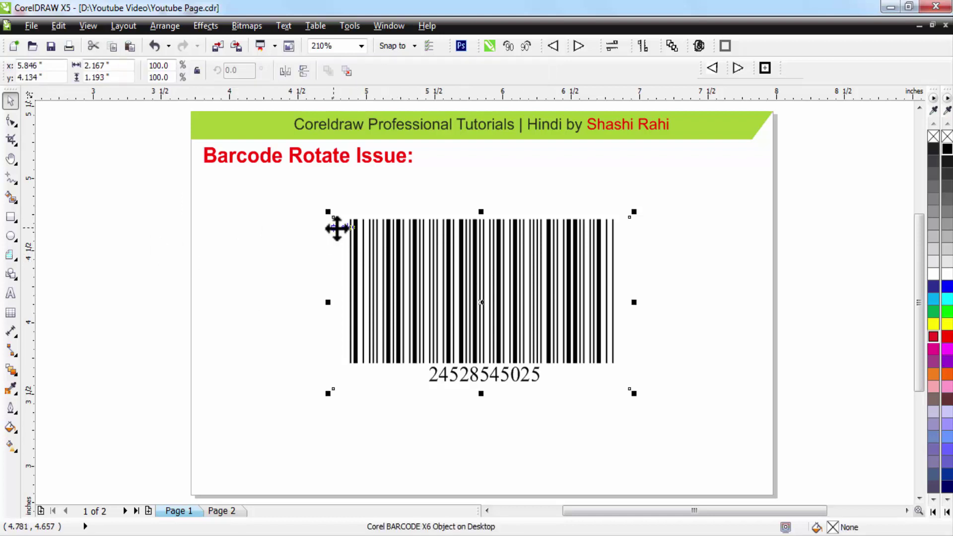
{"action": "mouse_move", "coordinate": [329, 219]}
{"action": "left_mouse_down"}
{"action": "mouse_move", "coordinate": [302, 215]}
{"action": "mouse_move", "coordinate": [341, 224]}
{"action": "left_mouse_up"}
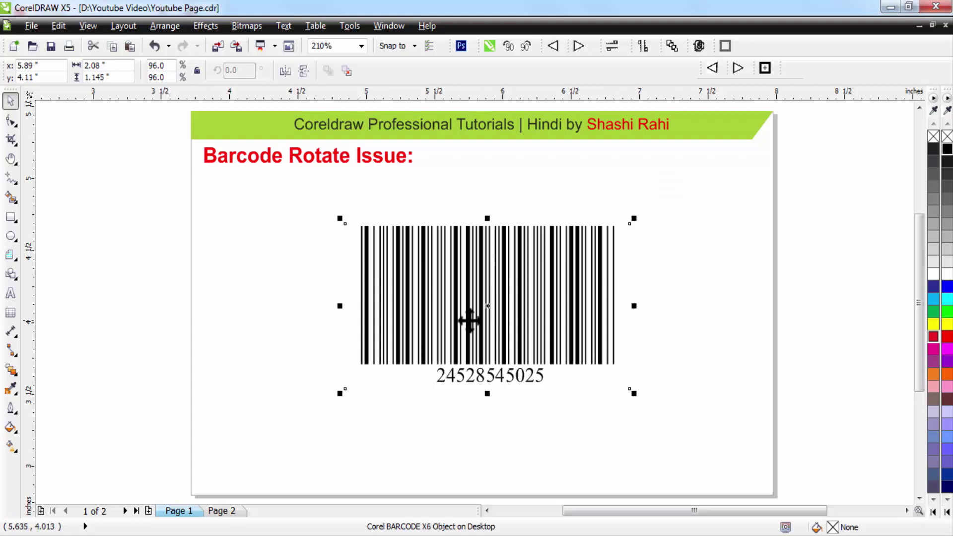
{"action": "left_click", "coordinate": [588, 276]}
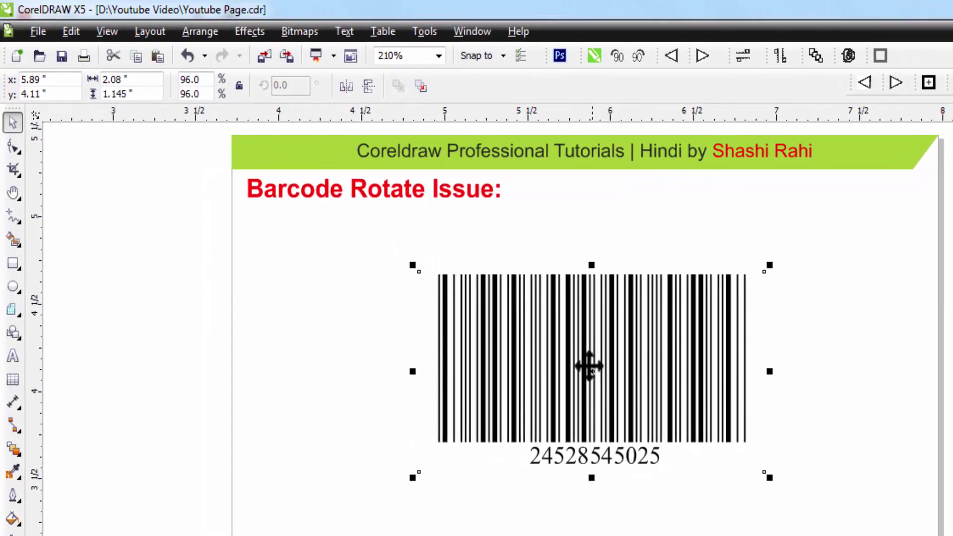
{"action": "left_click", "coordinate": [347, 87]}
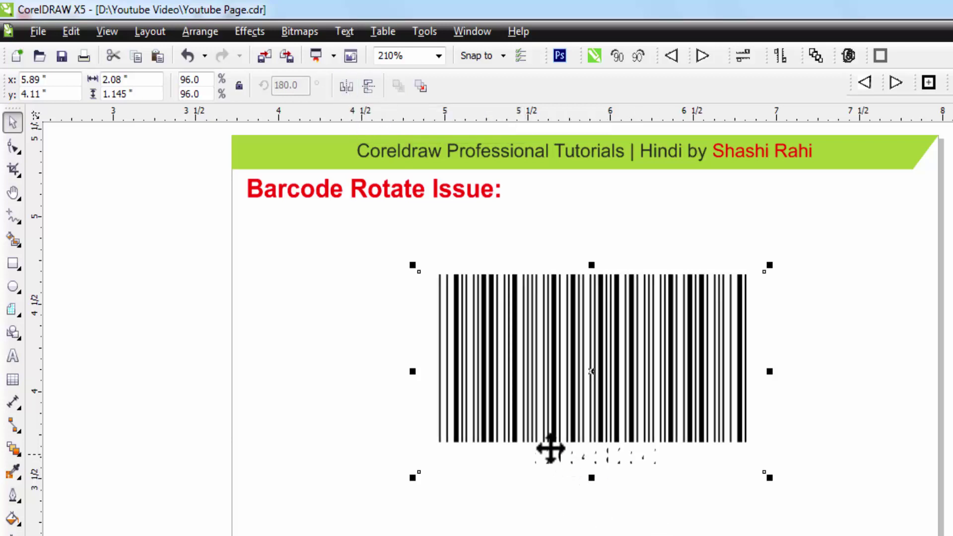
{"action": "key", "text": "z"}
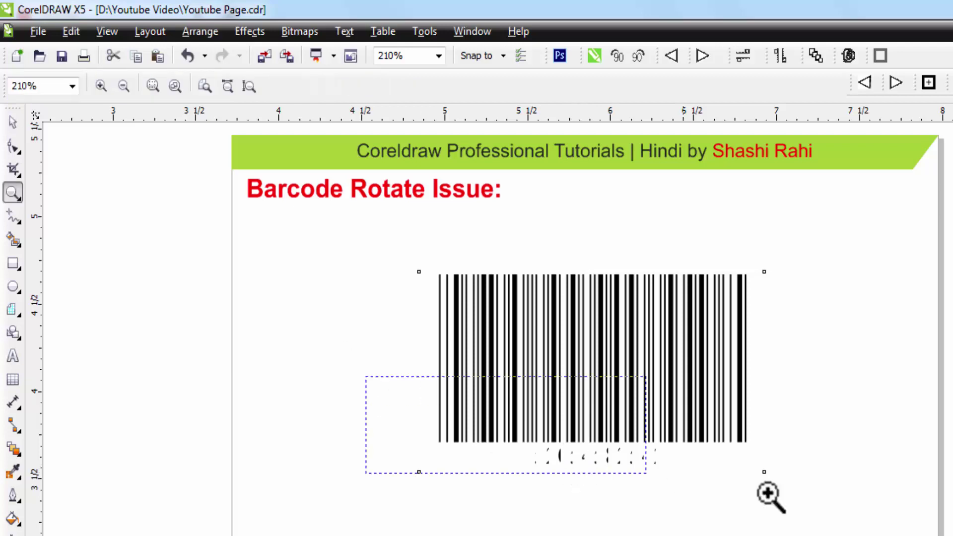
{"action": "left_click", "coordinate": [588, 481]}
{"action": "key", "text": "ctrl+z"}
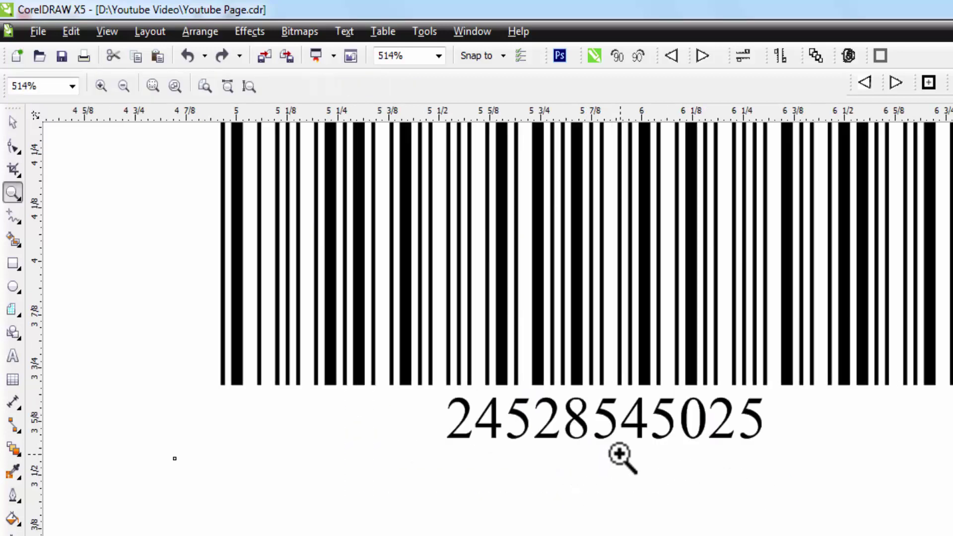
{"action": "right_click", "coordinate": [613, 437]}
{"action": "key", "text": "space"}
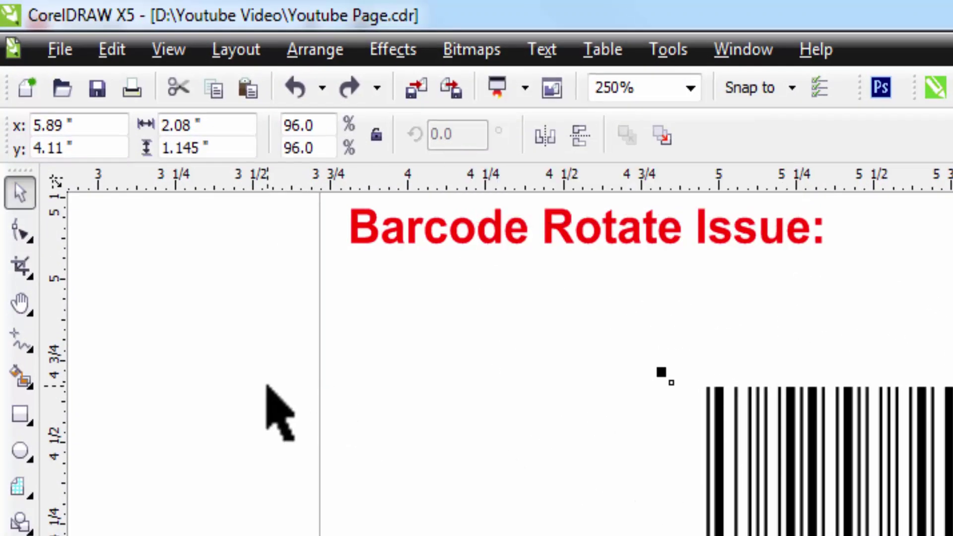
{"action": "left_click", "coordinate": [219, 321]}
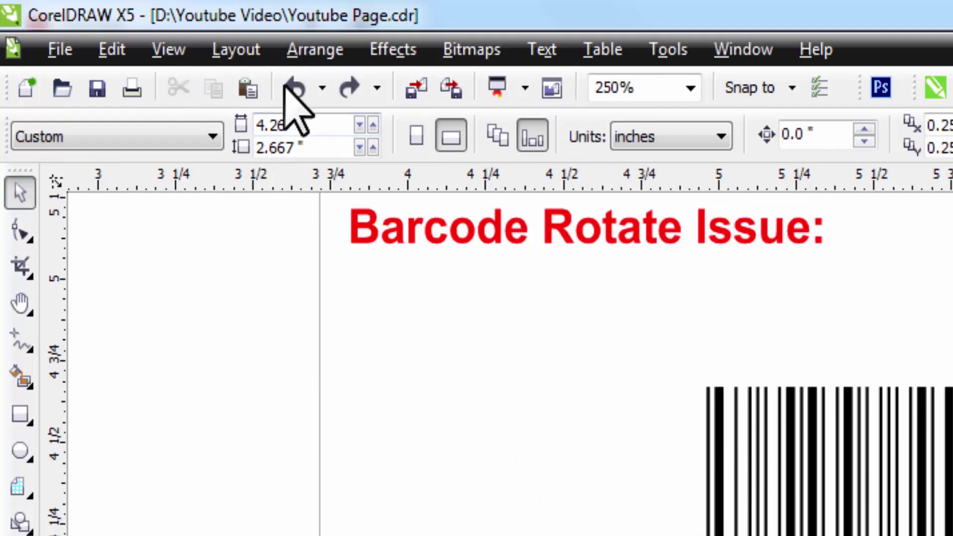
{"action": "left_click", "coordinate": [323, 52]}
{"action": "mouse_move", "coordinate": [363, 80]}
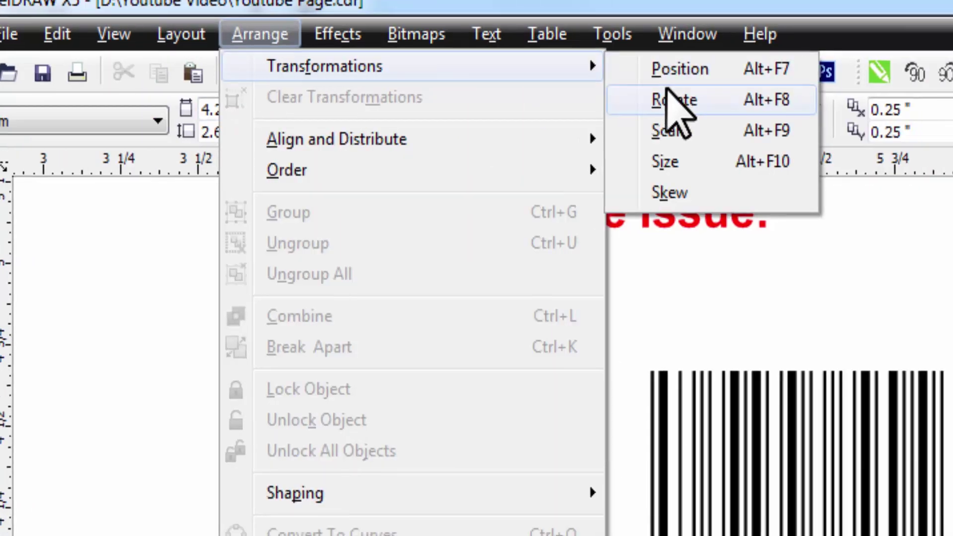
{"action": "left_click", "coordinate": [669, 99]}
{"action": "left_click", "coordinate": [18, 302]}
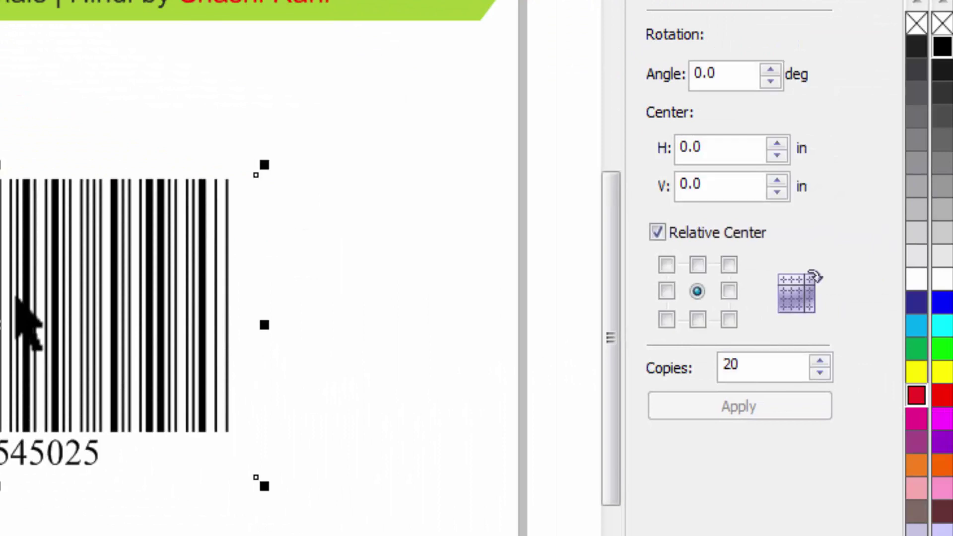
{"action": "left_click_drag", "start_coordinate": [730, 74], "coordinate": [527, 71]}
{"action": "type", "text": "90"}
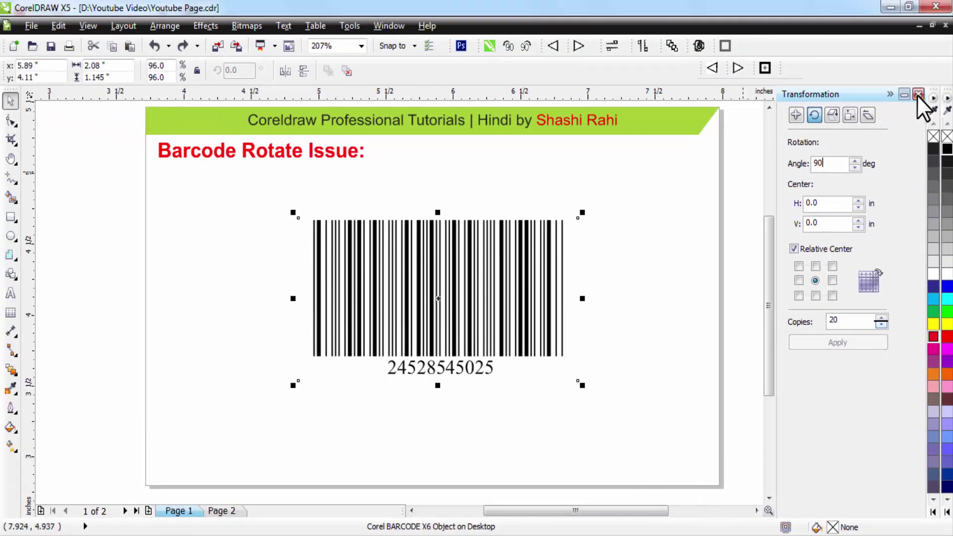
{"action": "left_click", "coordinate": [917, 94]}
{"action": "left_click", "coordinate": [840, 272]}
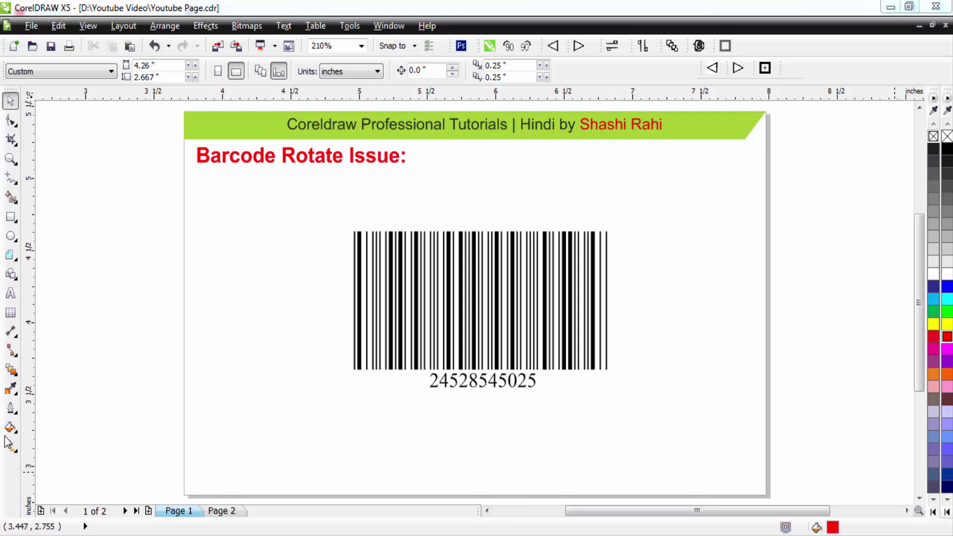
- On page 2, rotate the red label and its text to 180°, then return to page 1
{"action": "left_click", "coordinate": [222, 510]}
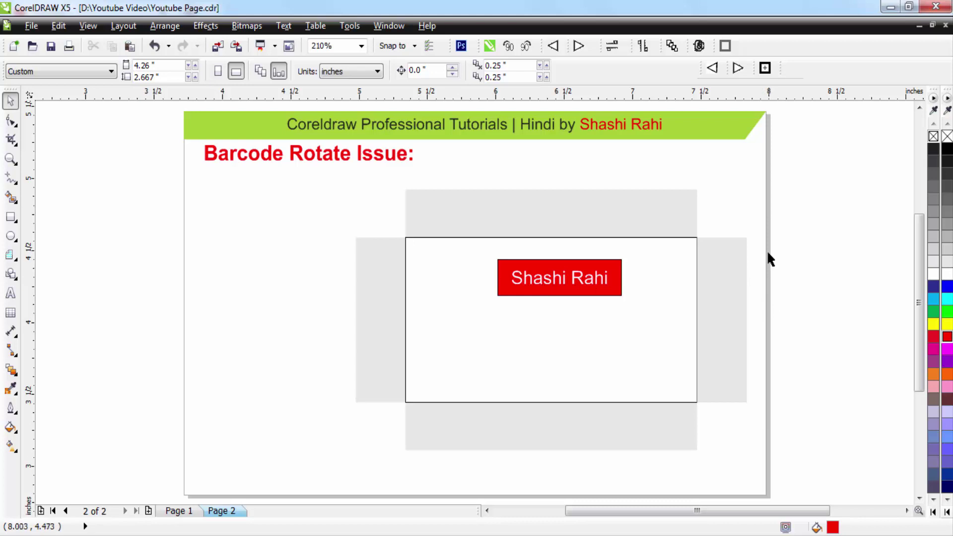
{"action": "left_click_drag", "start_coordinate": [768, 253], "coordinate": [542, 219]}
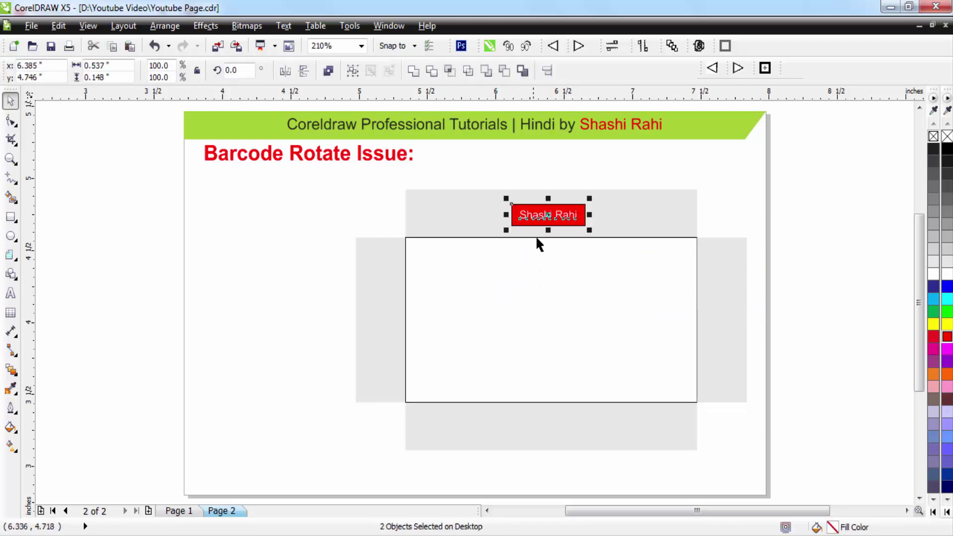
{"action": "left_click", "coordinate": [232, 70]}
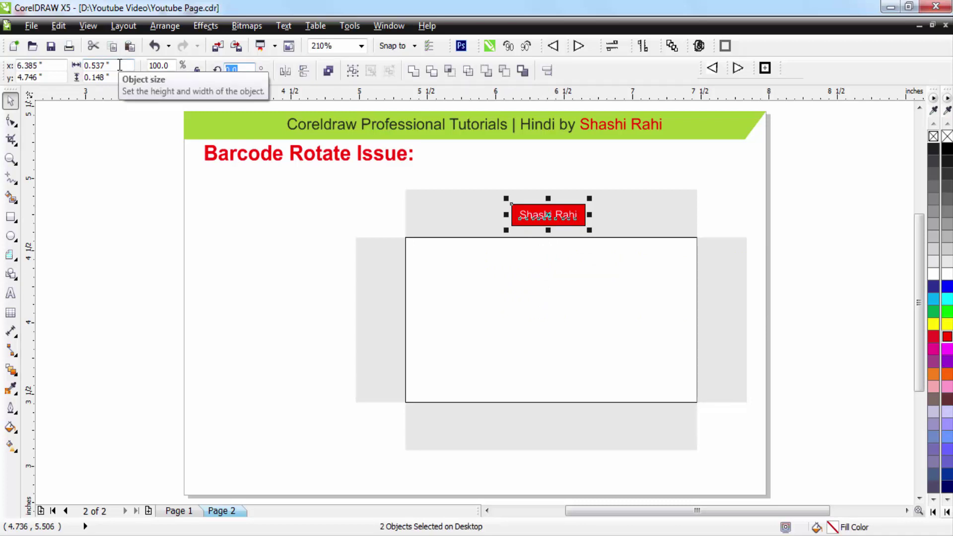
{"action": "type", "text": "180"}
{"action": "key", "text": "Return"}
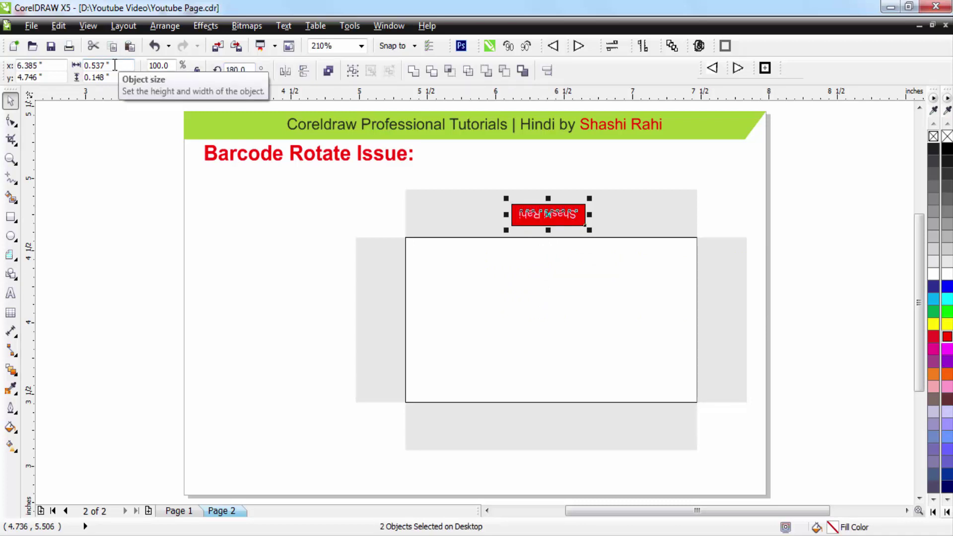
{"action": "left_click", "coordinate": [837, 347]}
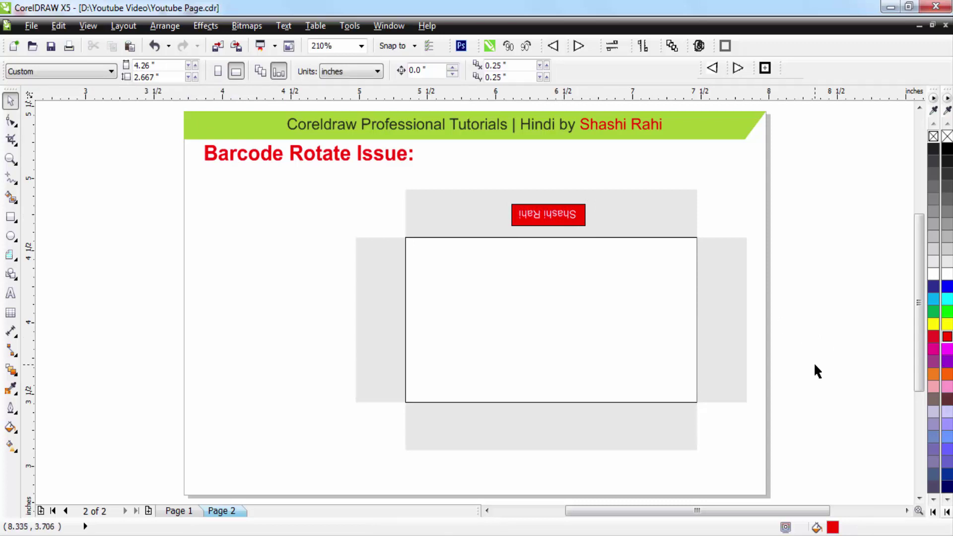
{"action": "left_click", "coordinate": [187, 511]}
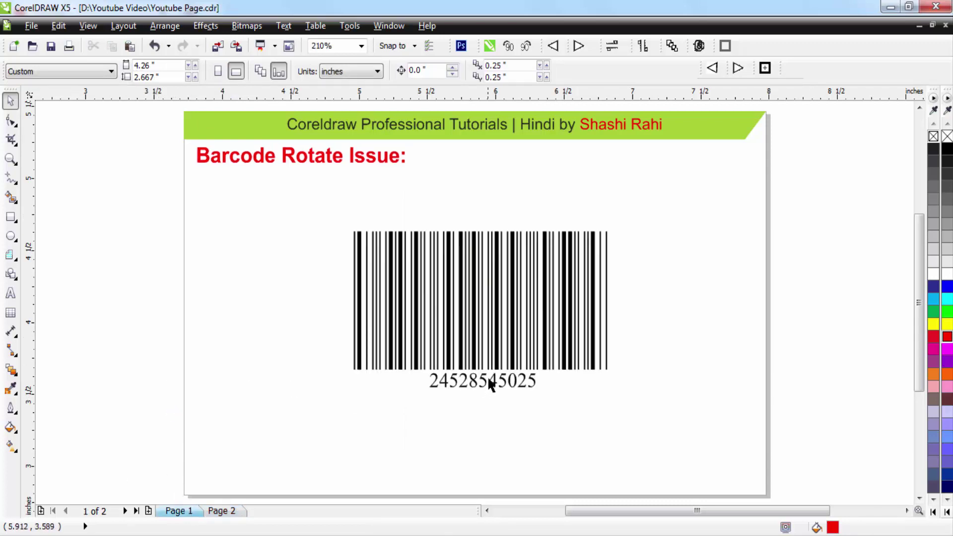
{"action": "left_click", "coordinate": [455, 339]}
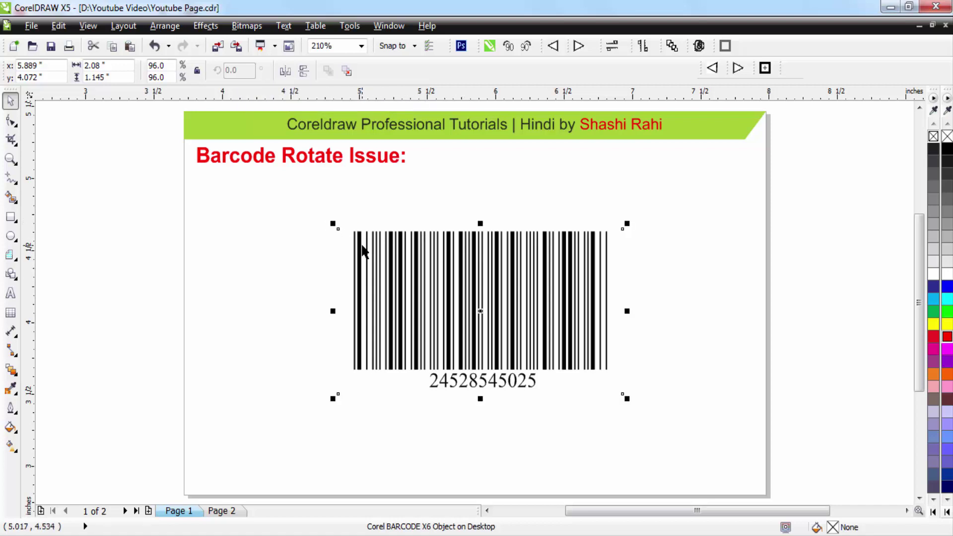
{"action": "double_click", "coordinate": [385, 254]}
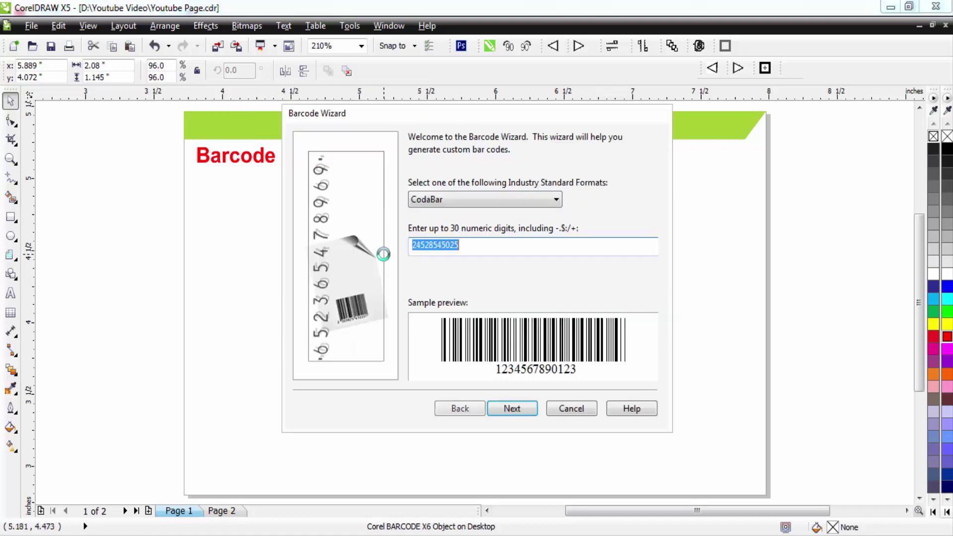
{"action": "left_click", "coordinate": [578, 413]}
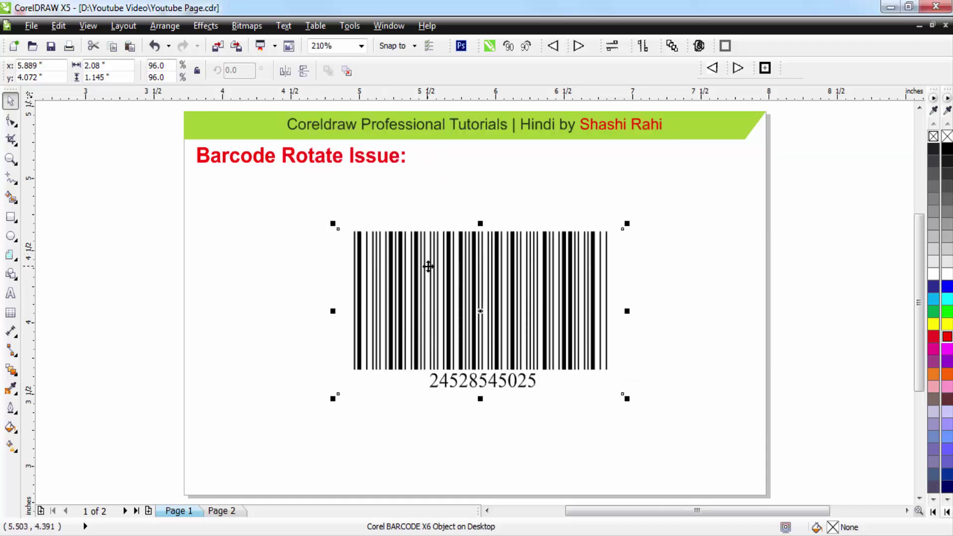
{"action": "left_click", "coordinate": [144, 268]}
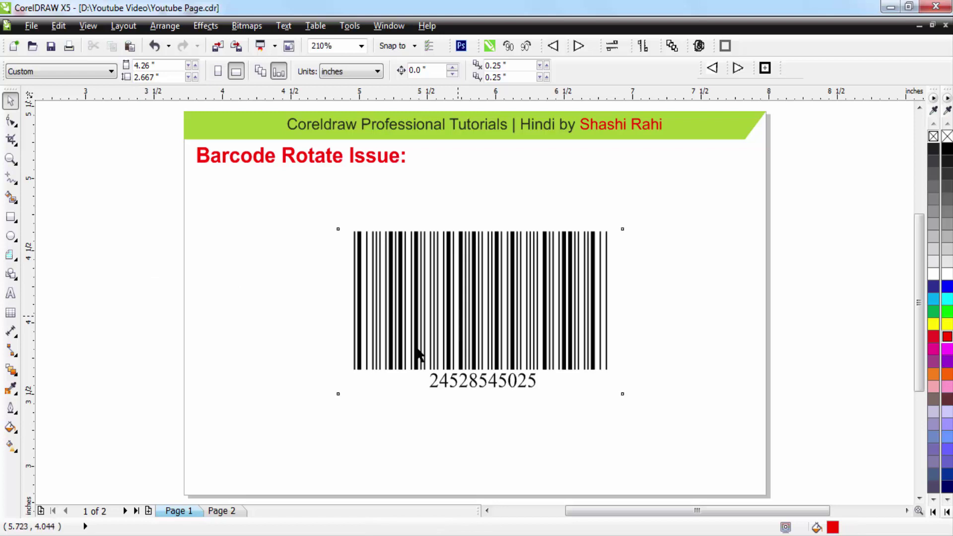
- Move the barcode onto page 2 and shrink it to about 46%
{"action": "scroll", "coordinate": [234, 496], "scroll_direction": "down", "scroll_amount": 1}
{"action": "left_click_drag", "start_coordinate": [233, 505], "coordinate": [494, 292]}
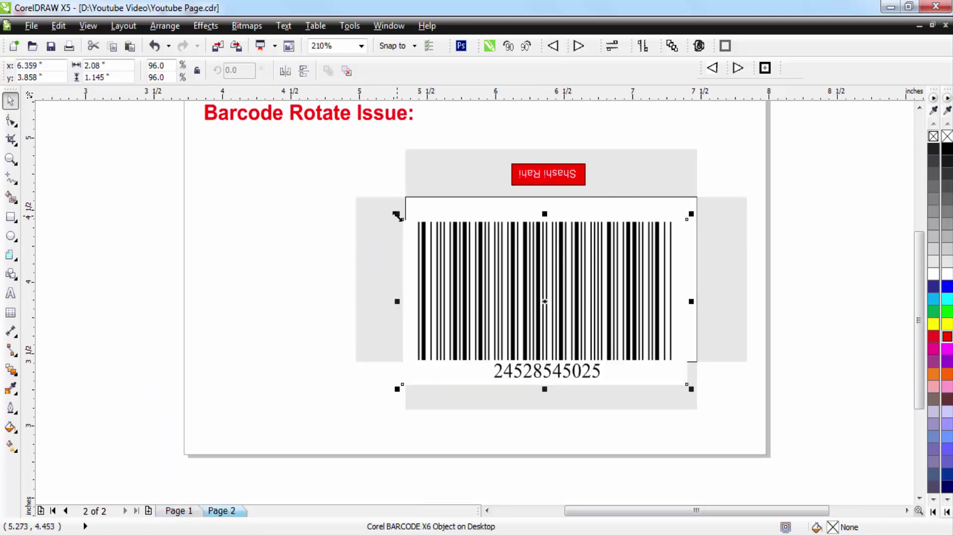
{"action": "left_click_drag", "start_coordinate": [397, 214], "coordinate": [617, 304]}
{"action": "key", "text": "h"}
{"action": "key", "text": "space"}
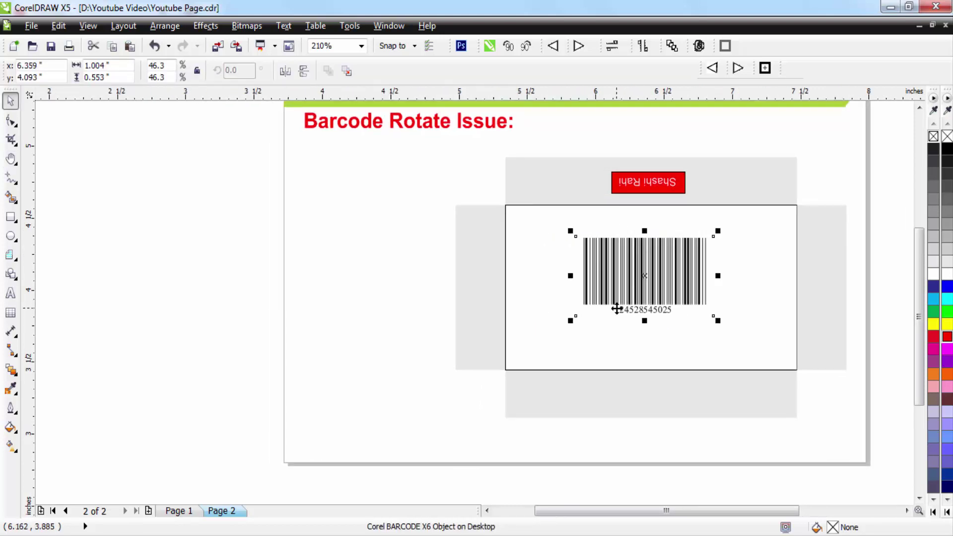
- Centre the barcode on the box face, then paste another copy of it
{"action": "scroll", "coordinate": [664, 315], "scroll_direction": "up", "scroll_amount": 1}
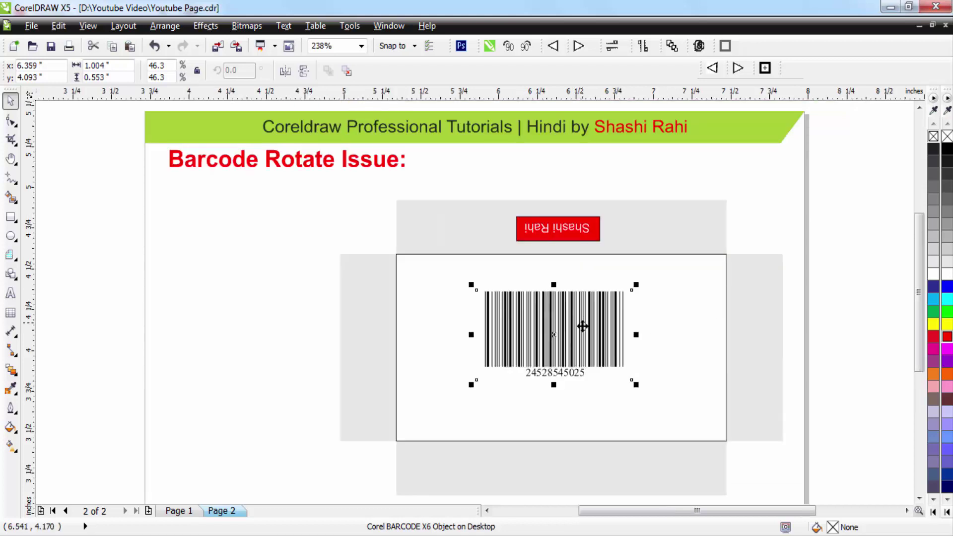
{"action": "key", "text": "h"}
{"action": "left_click_drag", "start_coordinate": [587, 335], "coordinate": [615, 268]}
{"action": "key", "text": "space"}
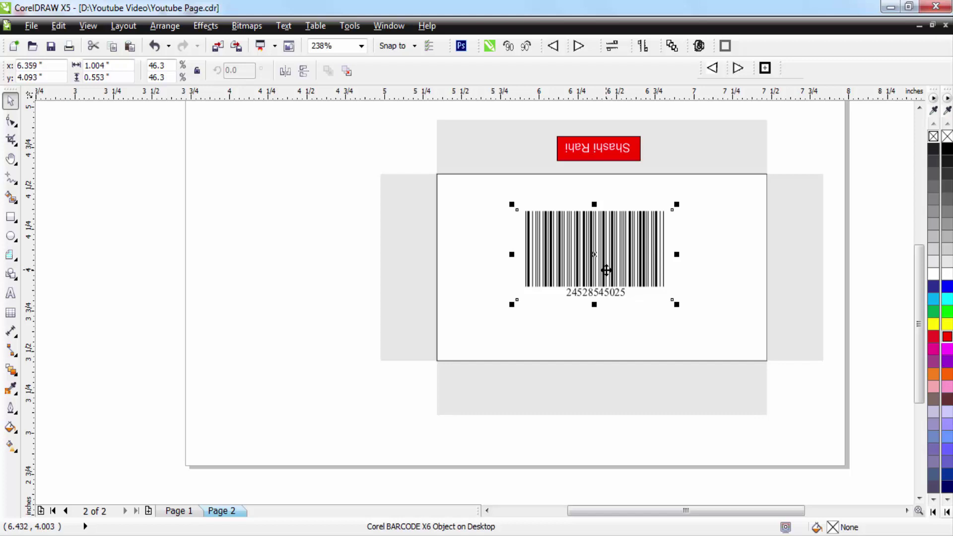
{"action": "mouse_move", "coordinate": [606, 273]}
{"action": "left_mouse_down"}
{"action": "mouse_move", "coordinate": [630, 281]}
{"action": "mouse_move", "coordinate": [594, 282]}
{"action": "left_mouse_up"}
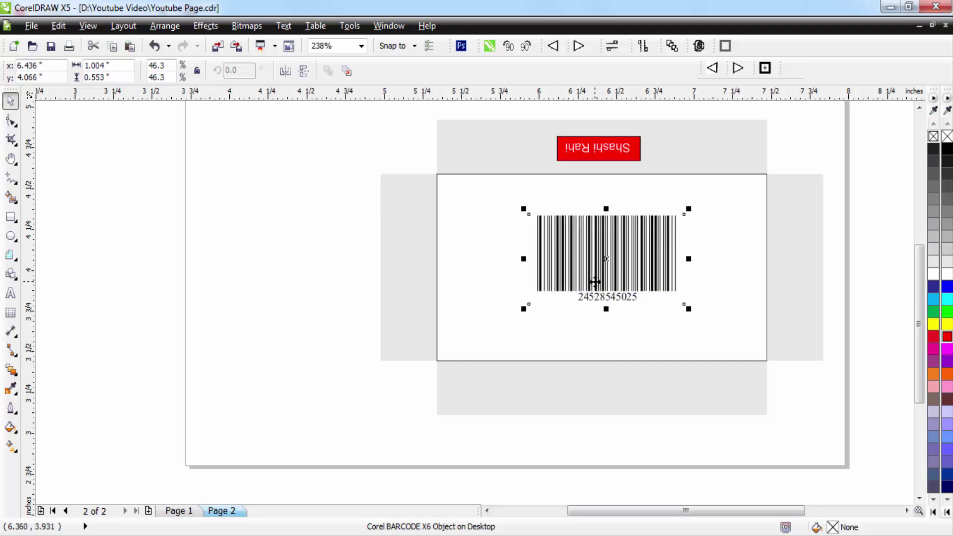
{"action": "left_click", "coordinate": [139, 211]}
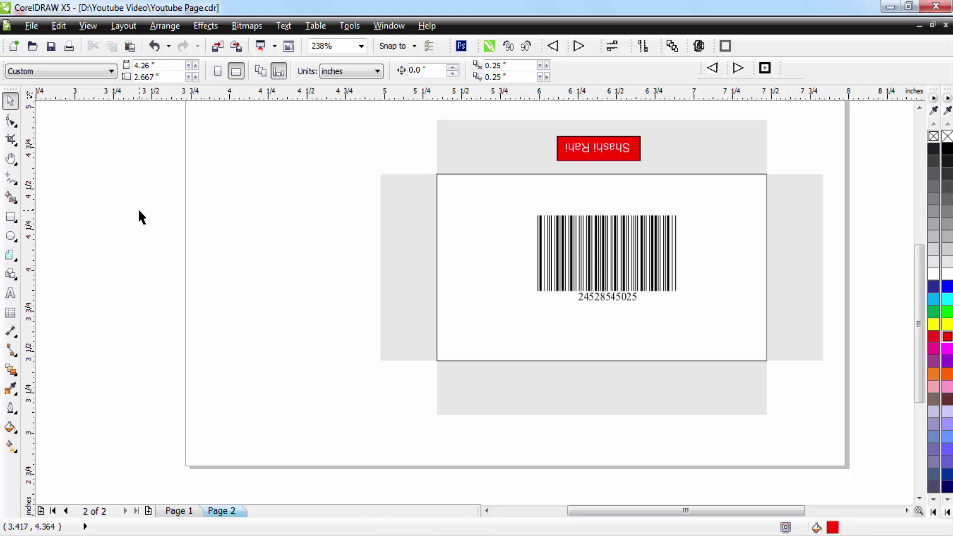
{"action": "key", "text": "ctrl+v"}
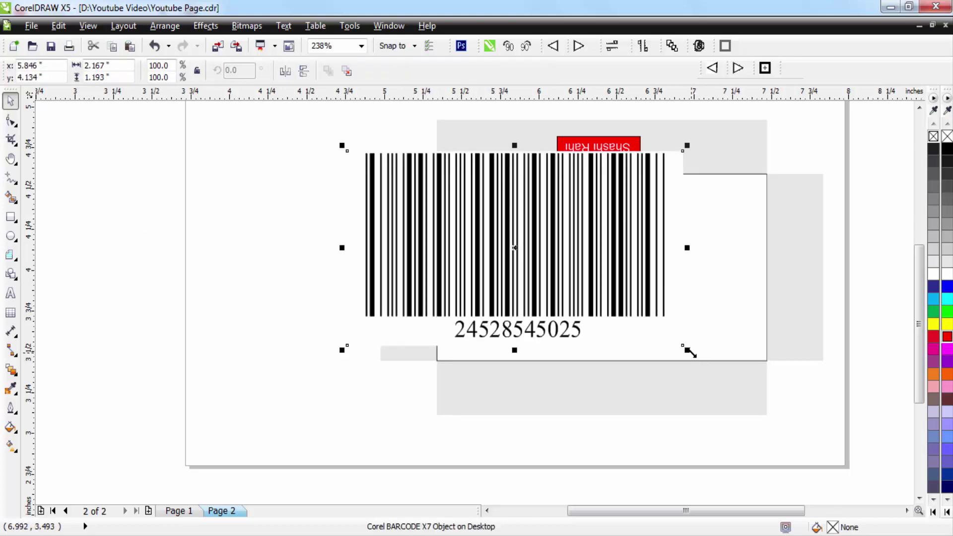
- Scale the pasted barcode copy to 50% and place it left of the box template
{"action": "left_click_drag", "start_coordinate": [689, 351], "coordinate": [514, 248]}
{"action": "left_click_drag", "start_coordinate": [472, 198], "coordinate": [323, 272]}
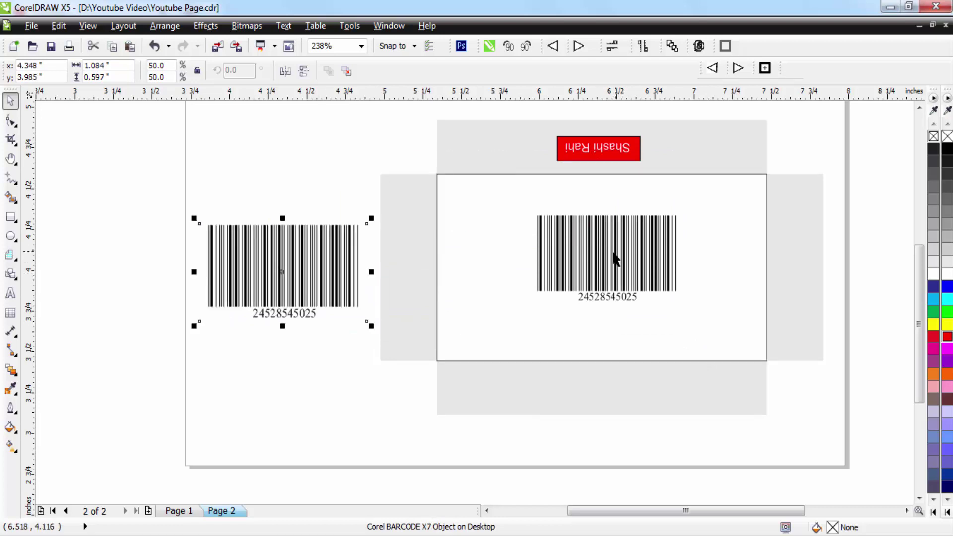
{"action": "left_click", "coordinate": [613, 270]}
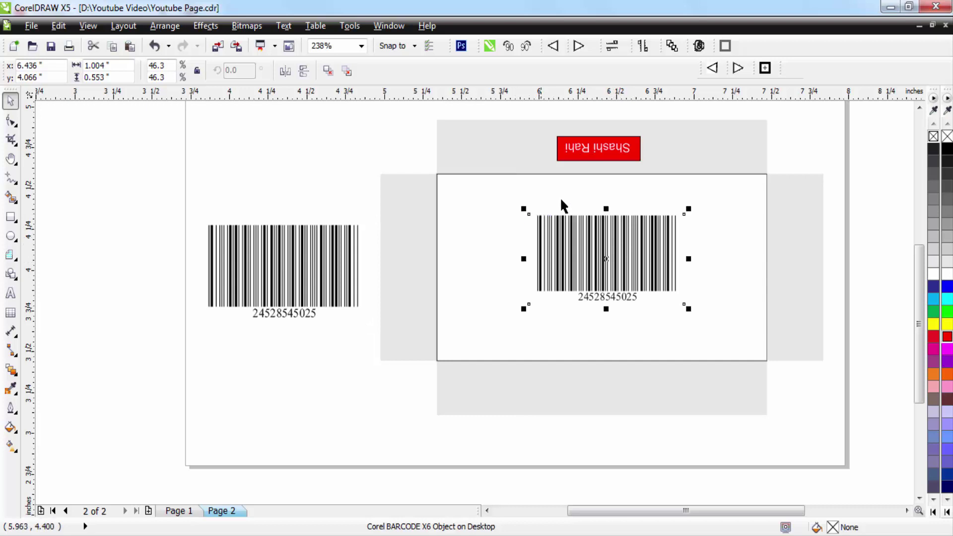
{"action": "left_click", "coordinate": [322, 259]}
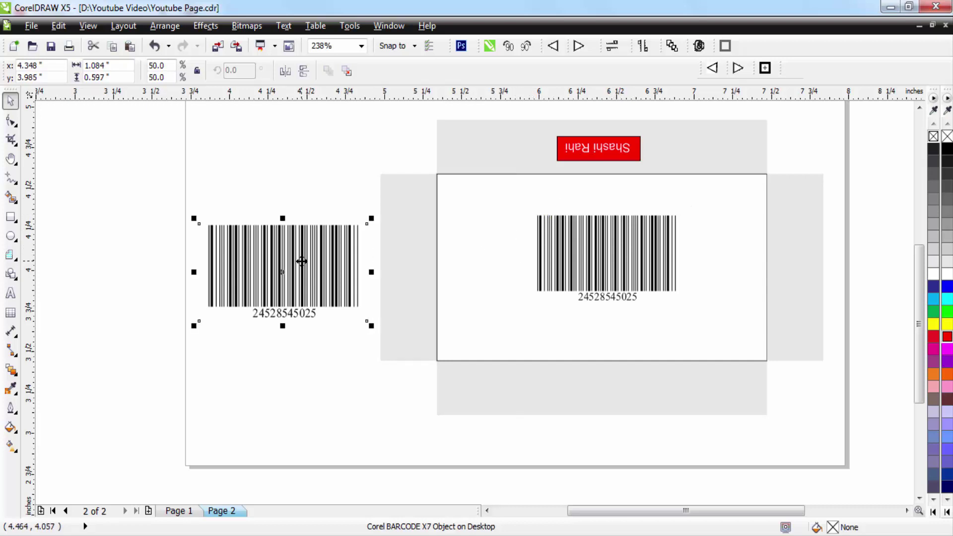
{"action": "left_click", "coordinate": [300, 260]}
{"action": "left_click", "coordinate": [259, 229]}
{"action": "left_click", "coordinate": [237, 193]}
{"action": "key", "text": "z"}
{"action": "left_click_drag", "start_coordinate": [183, 193], "coordinate": [489, 344]}
{"action": "scroll", "coordinate": [347, 272], "scroll_direction": "up", "scroll_amount": 2}
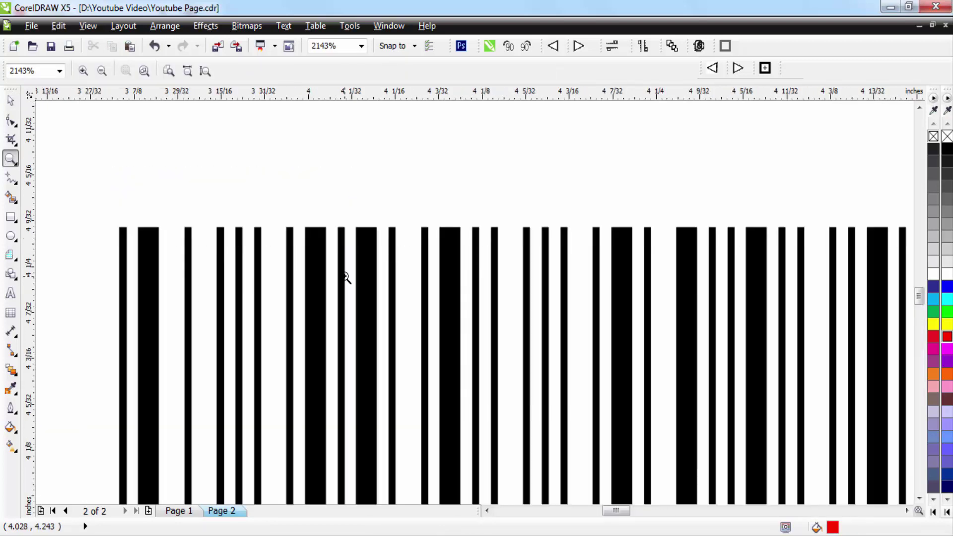
{"action": "key", "text": "space"}
{"action": "scroll", "coordinate": [538, 366], "scroll_direction": "down", "scroll_amount": 1}
{"action": "key", "text": "h"}
{"action": "left_click_drag", "start_coordinate": [537, 366], "coordinate": [468, 291]}
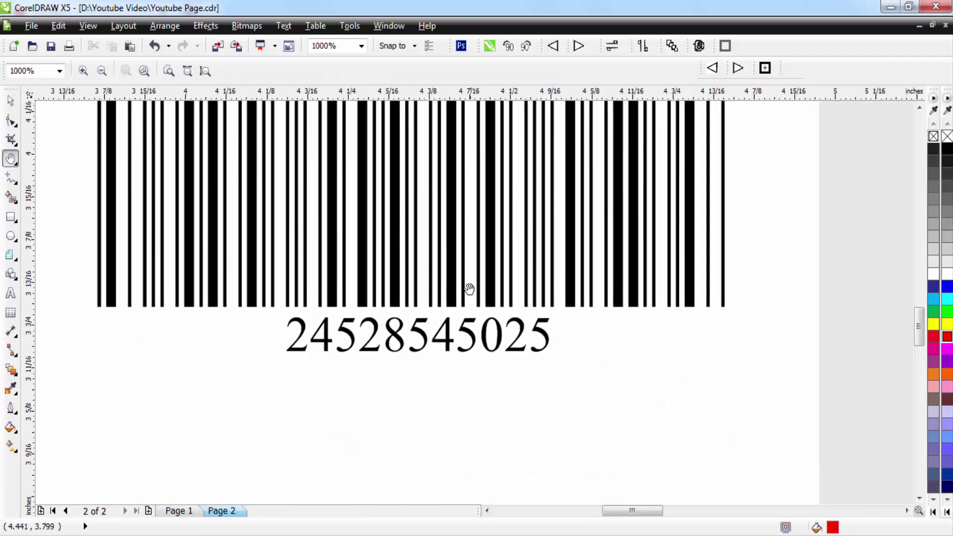
{"action": "scroll", "coordinate": [587, 288], "scroll_direction": "down", "scroll_amount": 4}
{"action": "left_click_drag", "start_coordinate": [587, 288], "coordinate": [481, 249]}
{"action": "key", "text": "z"}
{"action": "scroll", "coordinate": [558, 354], "scroll_direction": "up", "scroll_amount": 3}
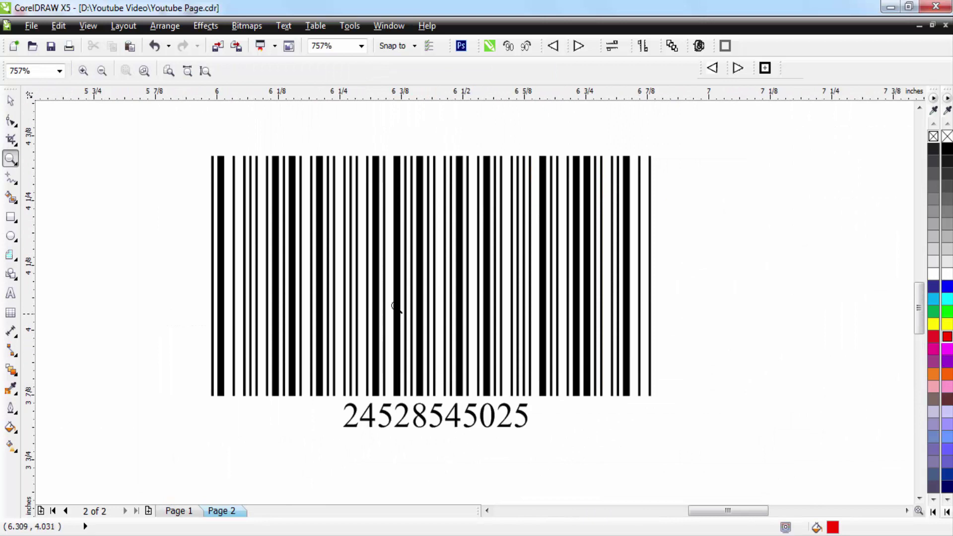
{"action": "scroll", "coordinate": [395, 304], "scroll_direction": "down", "scroll_amount": 3}
{"action": "key", "text": "h"}
{"action": "left_click_drag", "start_coordinate": [704, 341], "coordinate": [451, 319]}
{"action": "key", "text": "space"}
{"action": "left_click", "coordinate": [451, 319]}
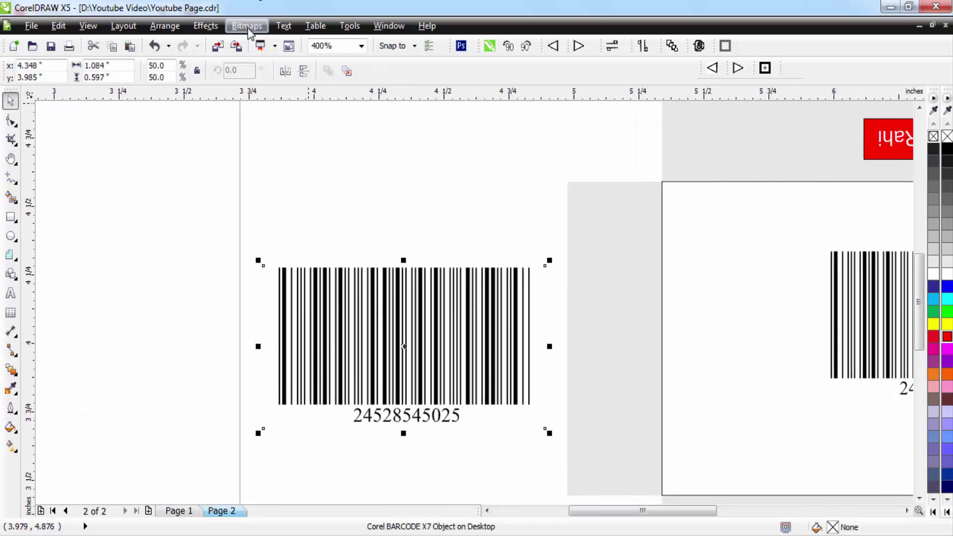
{"action": "left_click", "coordinate": [247, 26]}
{"action": "left_click", "coordinate": [153, 197]}
{"action": "left_click", "coordinate": [217, 229]}
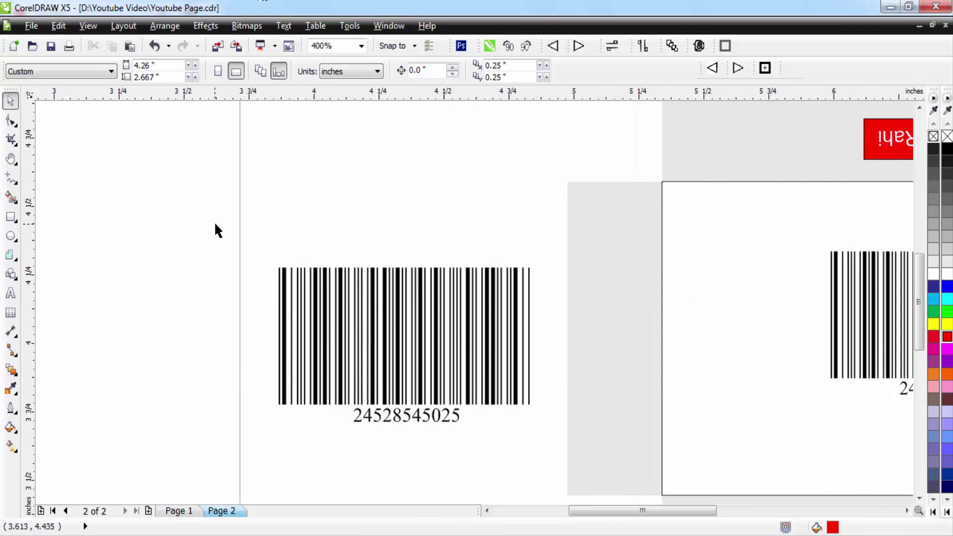
{"action": "left_click", "coordinate": [400, 329]}
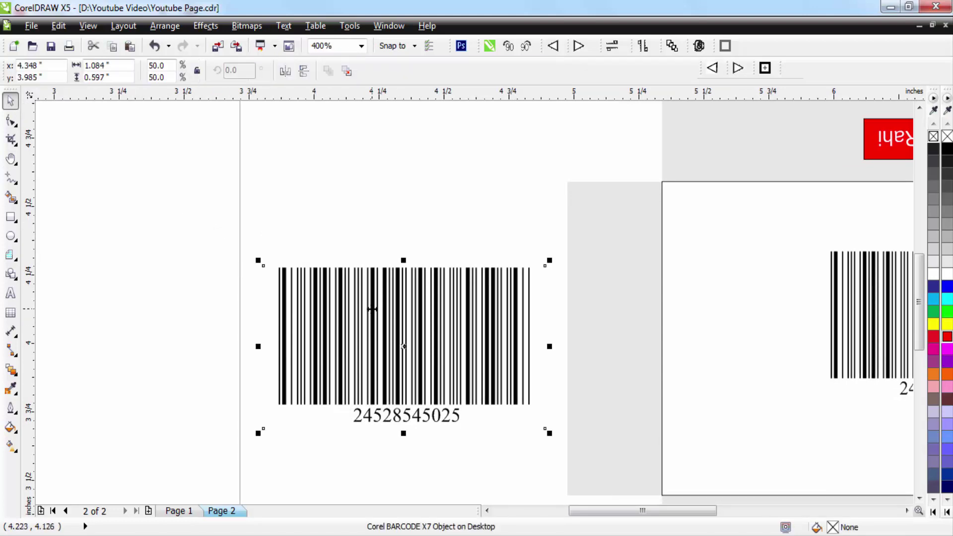
{"action": "left_click", "coordinate": [422, 308]}
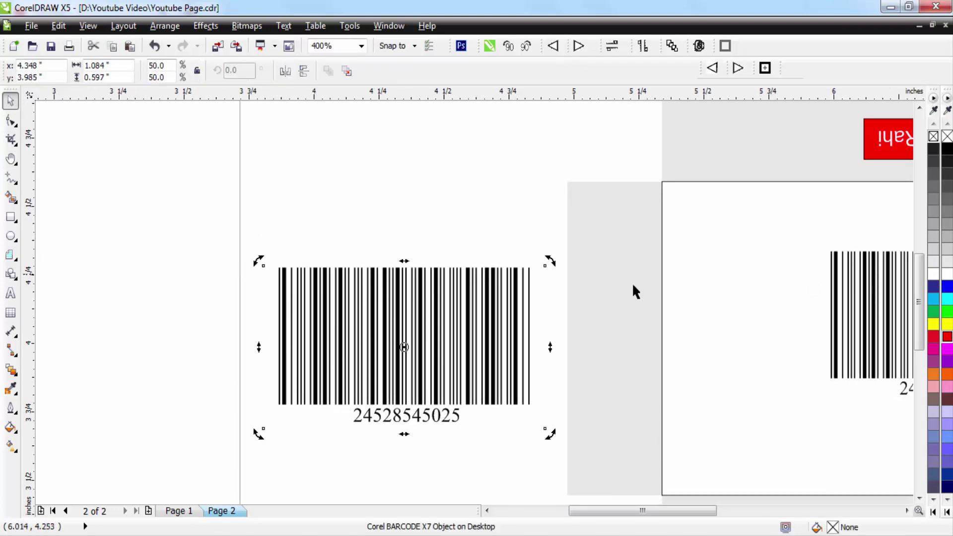
{"action": "left_click_drag", "start_coordinate": [258, 262], "coordinate": [232, 322]}
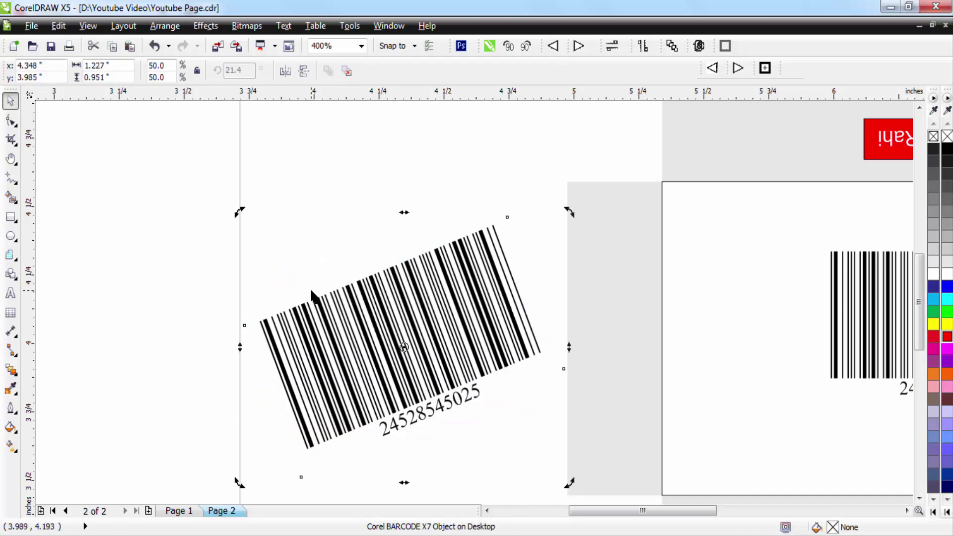
{"action": "key", "text": "ctrl+z"}
{"action": "left_click", "coordinate": [313, 296]}
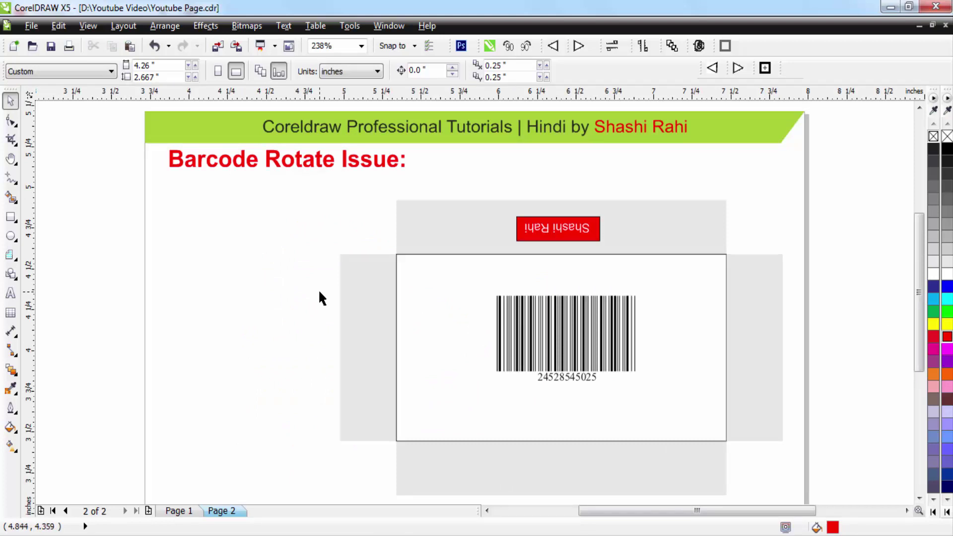
- Paste the barcode as a Picture (Metafile), scale it to 53.7%, and set it left of the box
{"action": "left_click", "coordinate": [594, 317]}
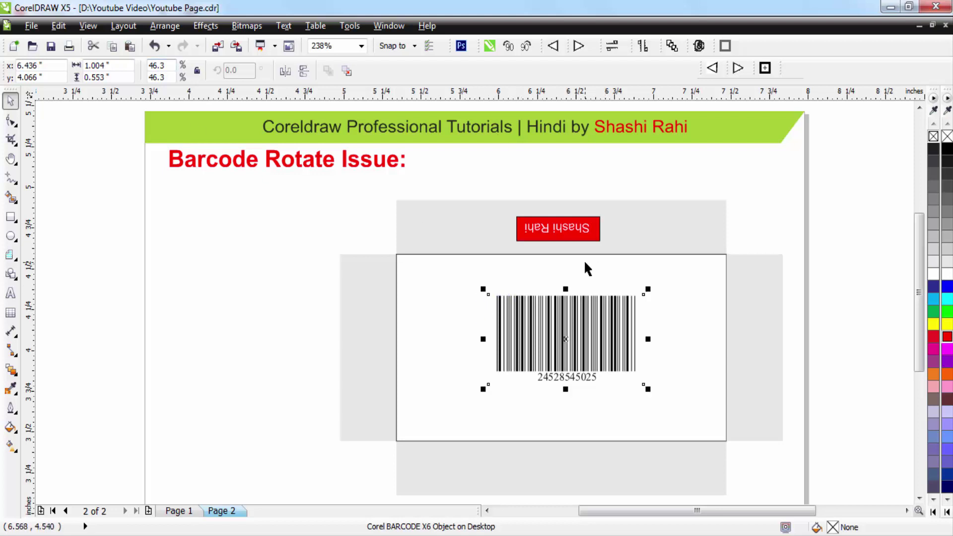
{"action": "left_click", "coordinate": [59, 25]}
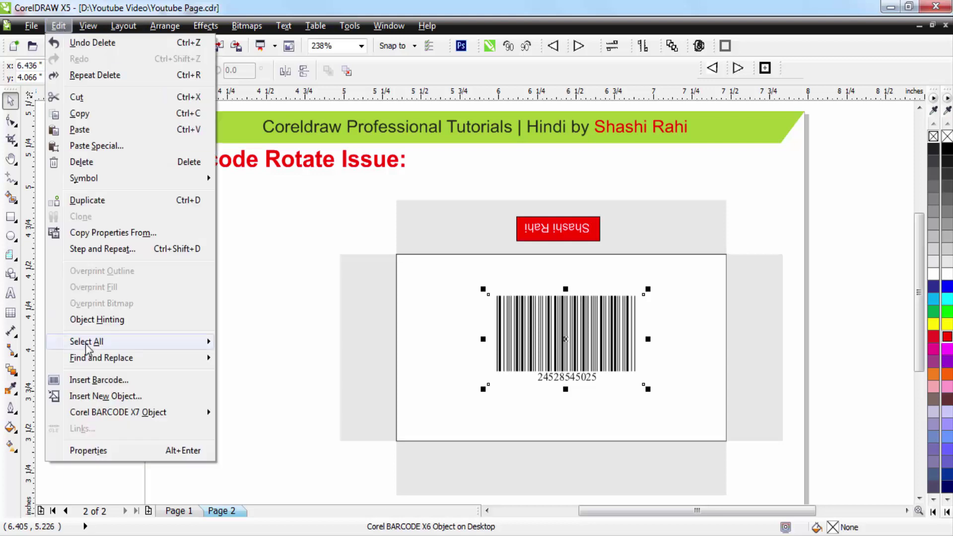
{"action": "left_click", "coordinate": [96, 146]}
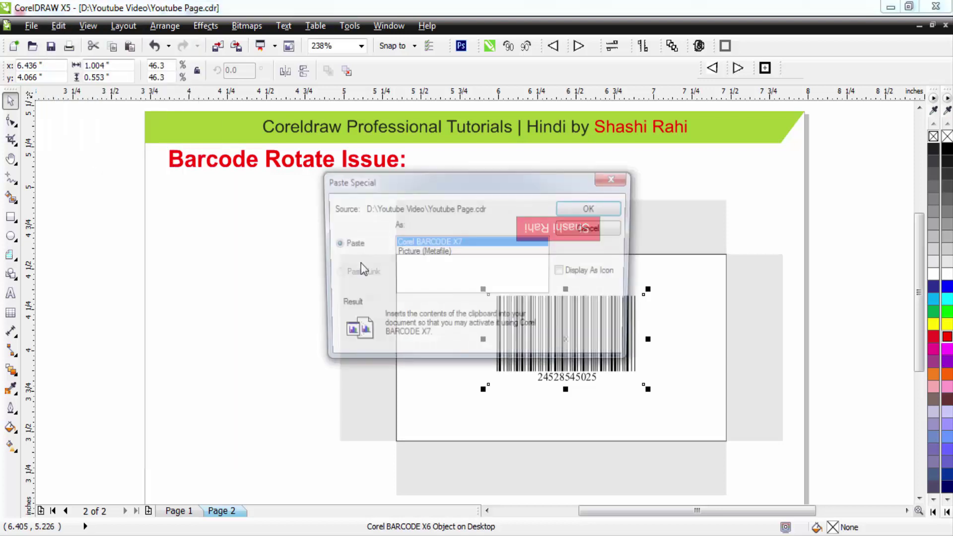
{"action": "left_click", "coordinate": [412, 252]}
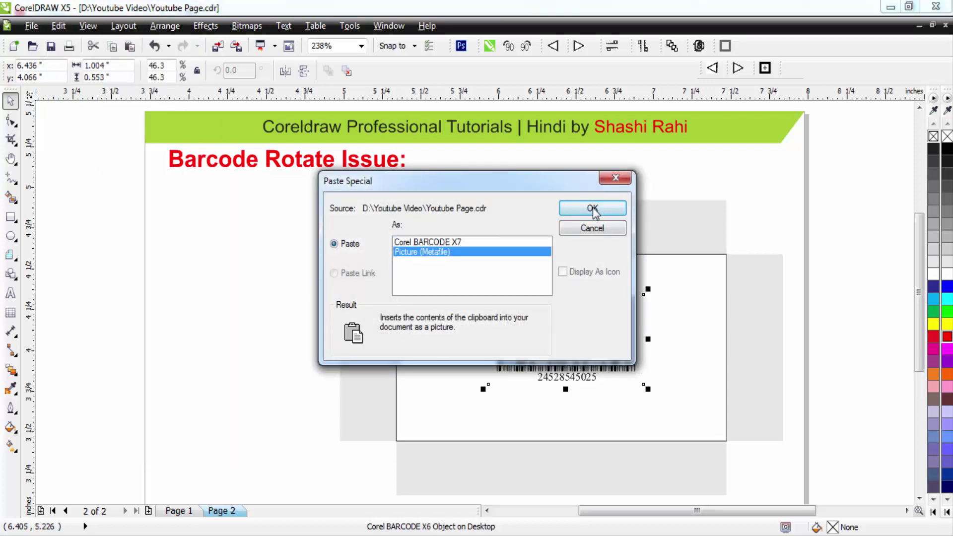
{"action": "left_click", "coordinate": [593, 208]}
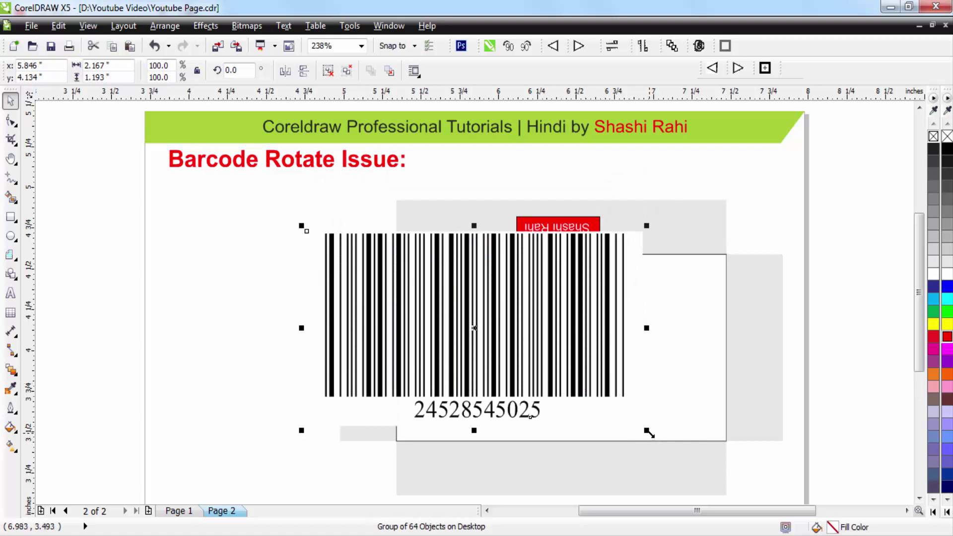
{"action": "left_click_drag", "start_coordinate": [646, 431], "coordinate": [490, 330]}
{"action": "left_click_drag", "start_coordinate": [377, 290], "coordinate": [258, 298]}
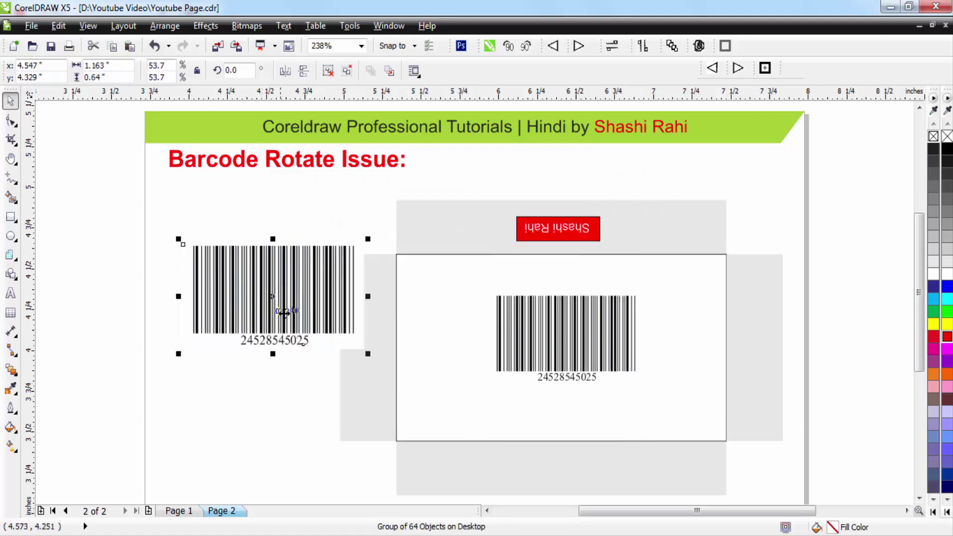
- Zoom in on the metafile barcode copy and rotate it to 180°
{"action": "key", "text": "z"}
{"action": "left_click_drag", "start_coordinate": [142, 215], "coordinate": [434, 391]}
{"action": "key", "text": "space"}
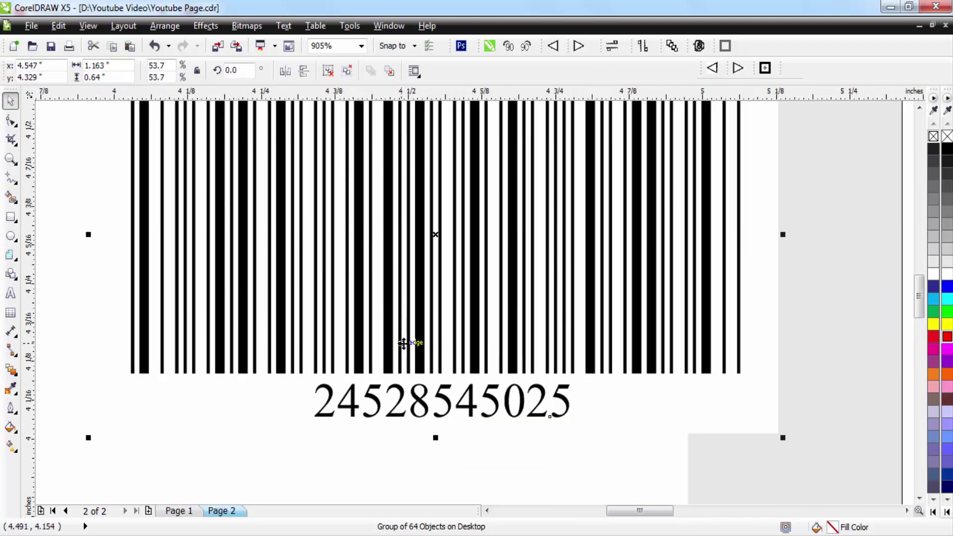
{"action": "scroll", "coordinate": [403, 343], "scroll_direction": "down", "scroll_amount": 3}
{"action": "left_click", "coordinate": [499, 284]}
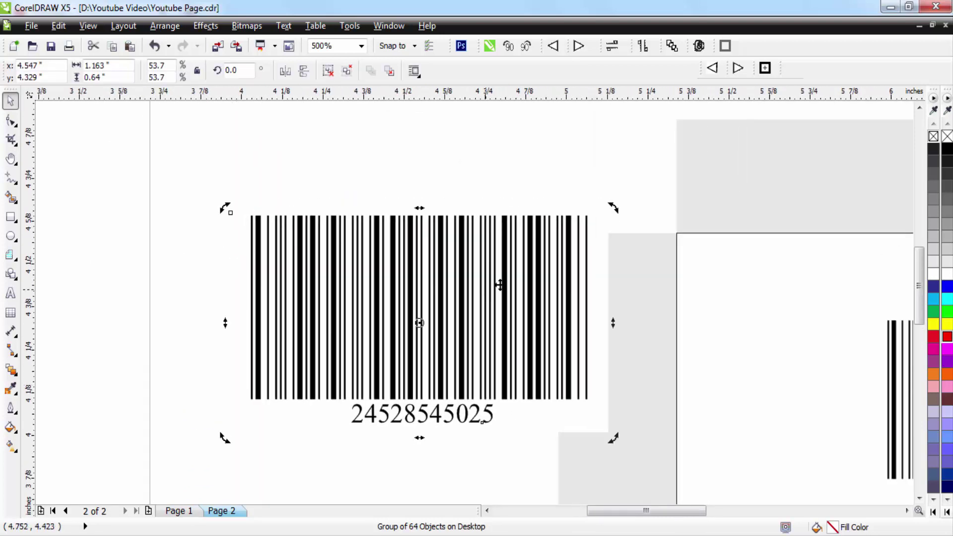
{"action": "left_click", "coordinate": [233, 70]}
{"action": "type", "text": "180"}
{"action": "key", "text": "Return"}
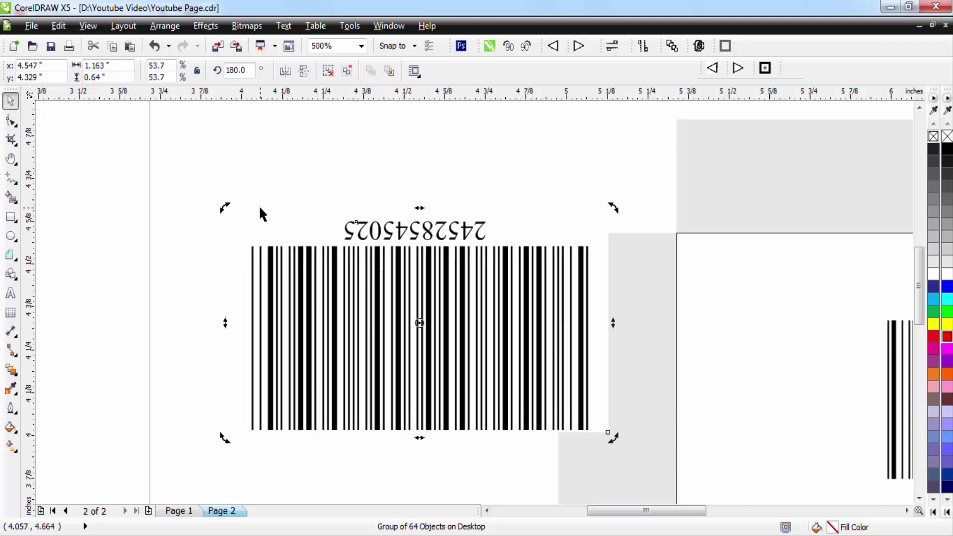
- Shrink the upside-down copy to 29.6% and move it onto the top flap beside the red label
{"action": "key", "text": "h"}
{"action": "scroll", "coordinate": [442, 282], "scroll_direction": "down", "scroll_amount": 3}
{"action": "key", "text": "space"}
{"action": "left_click_drag", "start_coordinate": [478, 303], "coordinate": [456, 290]}
{"action": "left_click_drag", "start_coordinate": [431, 278], "coordinate": [639, 242]}
{"action": "scroll", "coordinate": [612, 325], "scroll_direction": "up", "scroll_amount": 3}
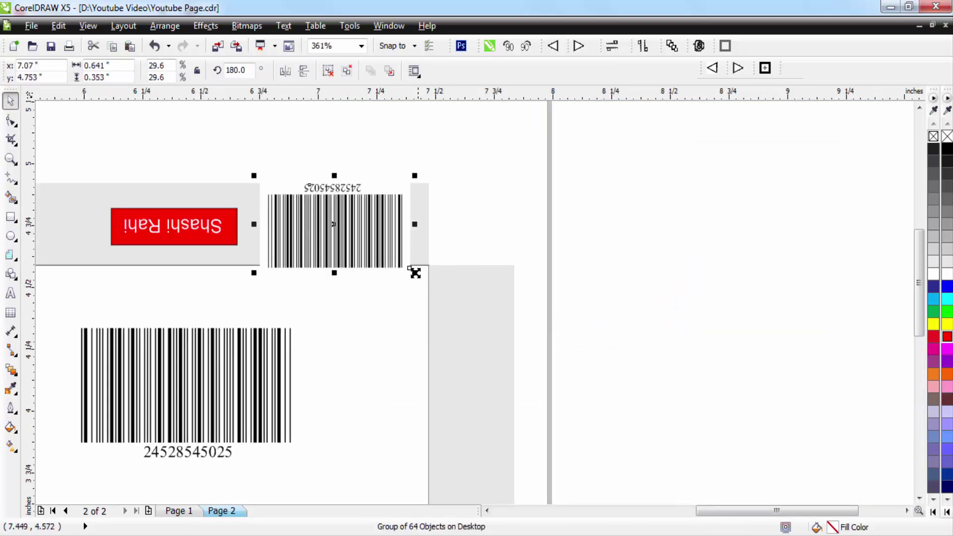
- Shrink the top-flap barcode copy further to 20.3% and nudge it slightly left
{"action": "left_click_drag", "start_coordinate": [414, 274], "coordinate": [381, 256]}
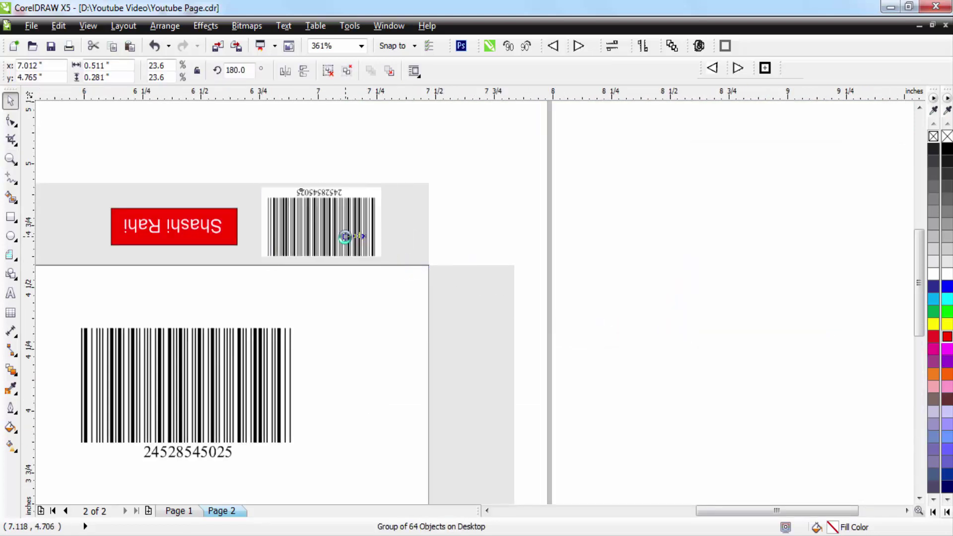
{"action": "key", "text": "z"}
{"action": "left_click_drag", "start_coordinate": [144, 143], "coordinate": [547, 297]}
{"action": "key", "text": "space"}
{"action": "left_click_drag", "start_coordinate": [530, 221], "coordinate": [513, 233]}
{"action": "left_click_drag", "start_coordinate": [455, 298], "coordinate": [435, 304]}
- Pan and zoom to review the top-flap barcode beside the red label, then deselect it
{"action": "key", "text": "h"}
{"action": "scroll", "coordinate": [489, 319], "scroll_direction": "down", "scroll_amount": 2}
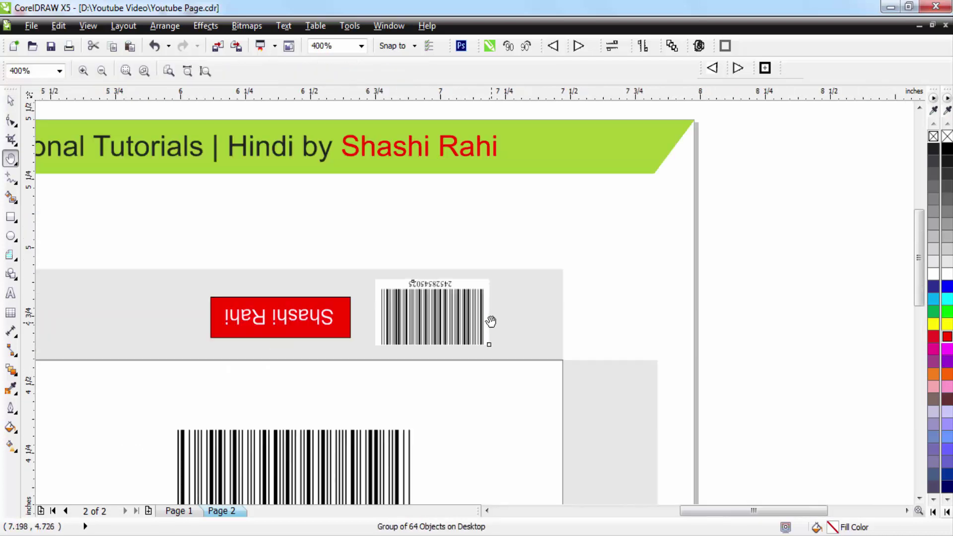
{"action": "left_click_drag", "start_coordinate": [490, 319], "coordinate": [512, 283]}
{"action": "scroll", "coordinate": [512, 283], "scroll_direction": "down", "scroll_amount": 2}
{"action": "key", "text": "space"}
{"action": "key", "text": "z"}
{"action": "left_click_drag", "start_coordinate": [227, 251], "coordinate": [661, 413]}
{"action": "key", "text": "space"}
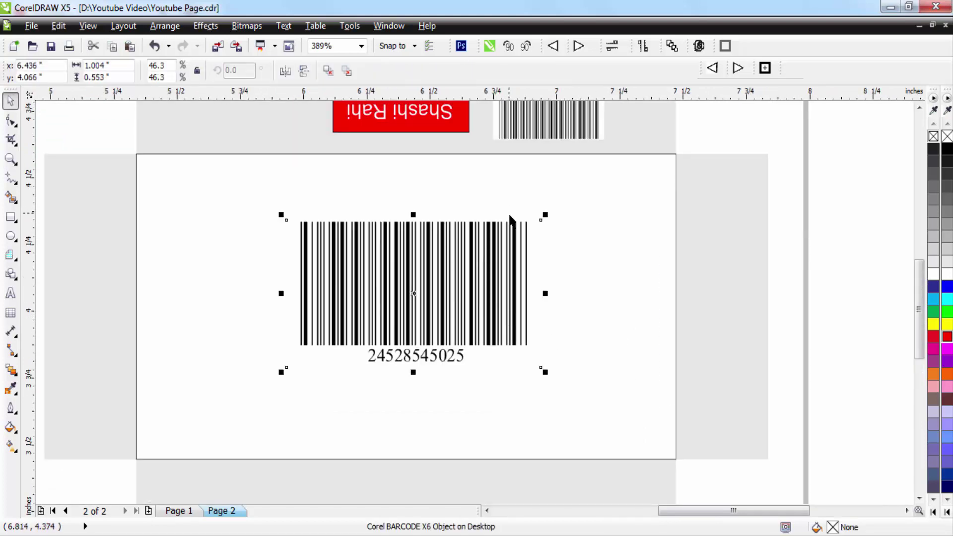
{"action": "left_click_drag", "start_coordinate": [536, 219], "coordinate": [543, 323]}
{"action": "key", "text": "space"}
{"action": "key", "text": "Tab"}
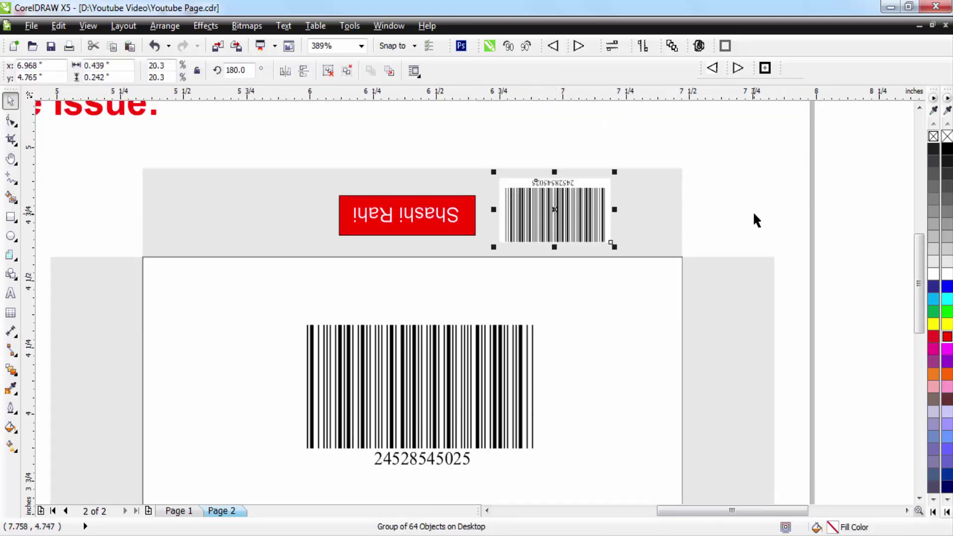
{"action": "left_click", "coordinate": [752, 238]}
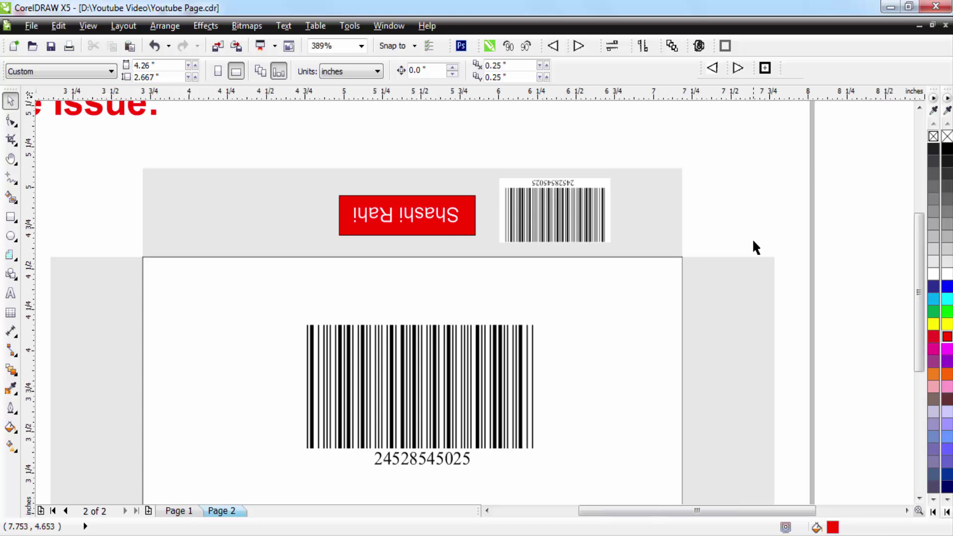
{"action": "scroll", "coordinate": [752, 238], "scroll_direction": "down", "scroll_amount": 2}
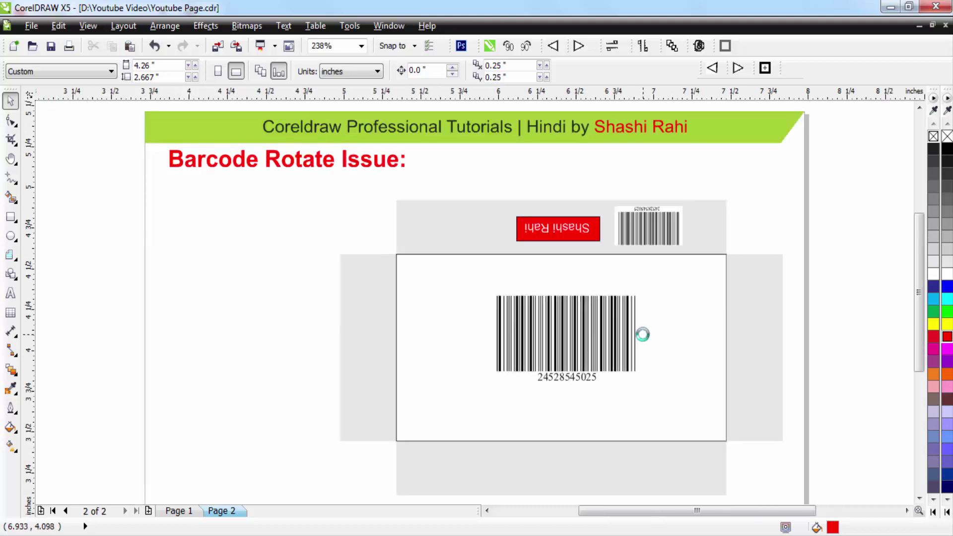